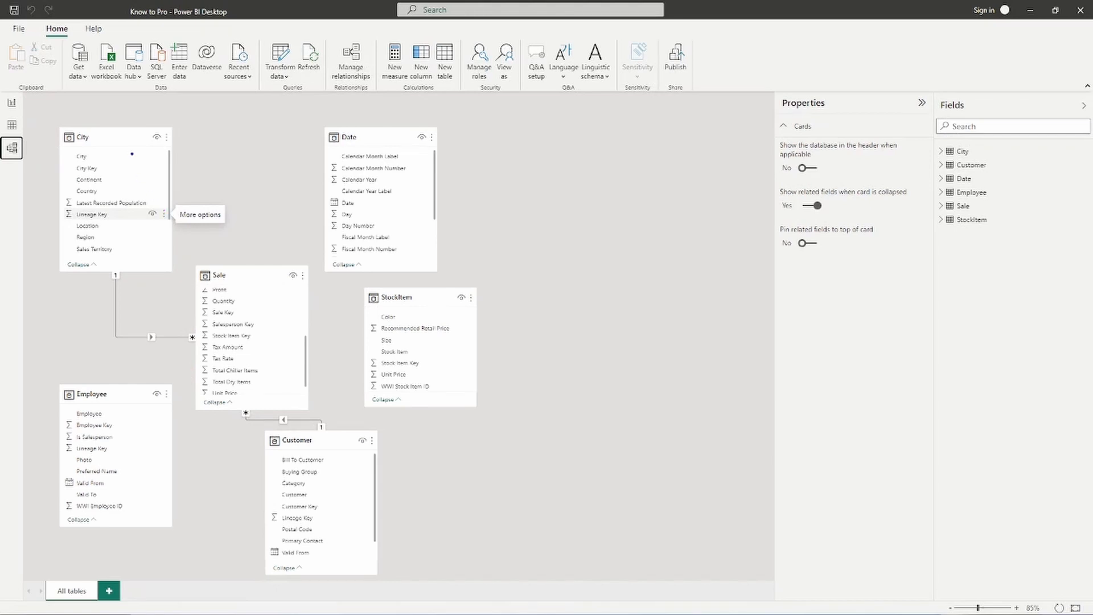
- Outline City, Date, StockItem, Customer and Employee in blue, and Sale in red
drag(51, 122, 181, 281)
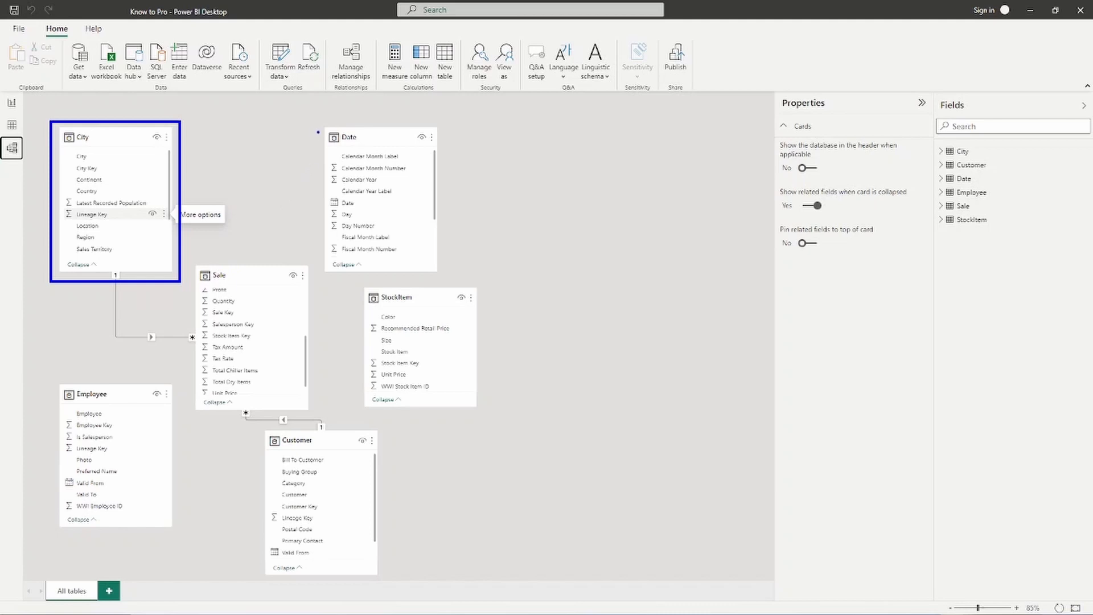
mouse_move(318, 119)
mouse_down()
mouse_move(413, 247)
mouse_move(449, 274)
mouse_up()
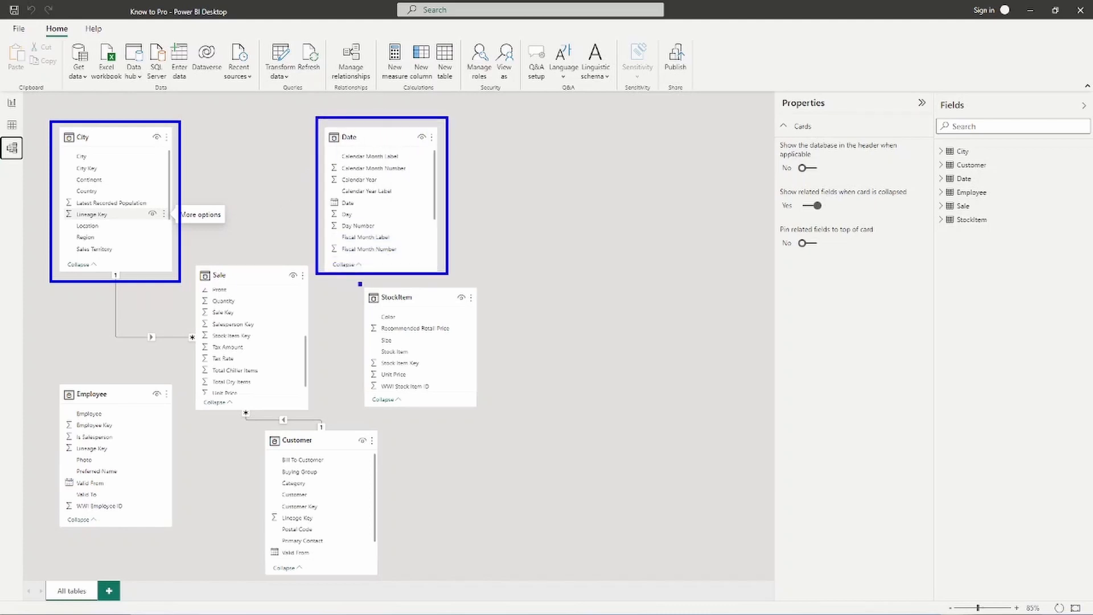
drag(359, 283, 488, 413)
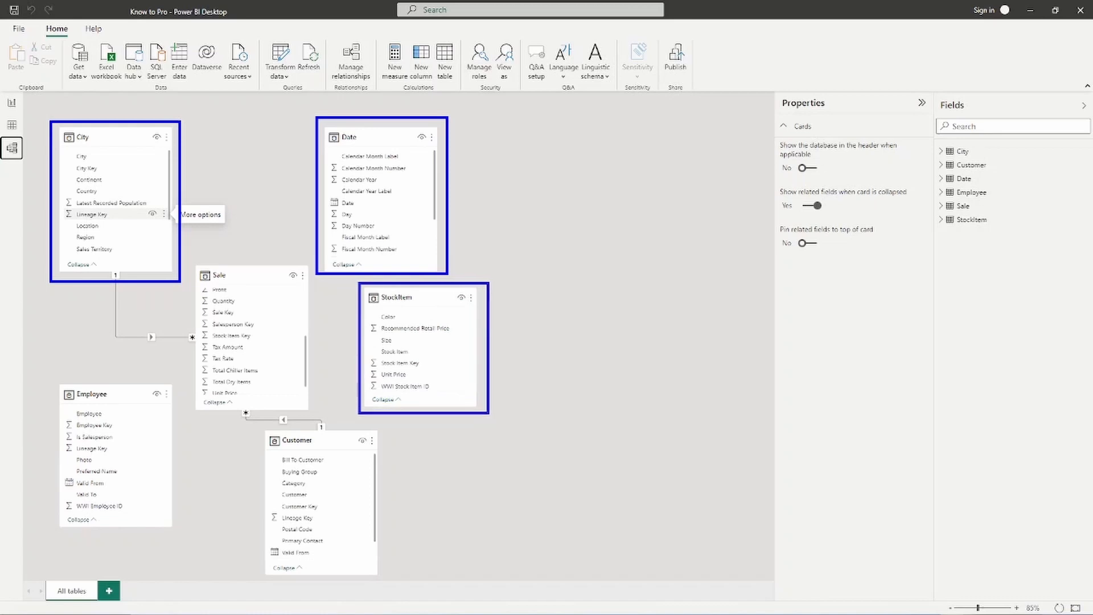
mouse_move(258, 430)
mouse_down()
mouse_move(321, 444)
mouse_move(398, 576)
mouse_move(381, 583)
mouse_up()
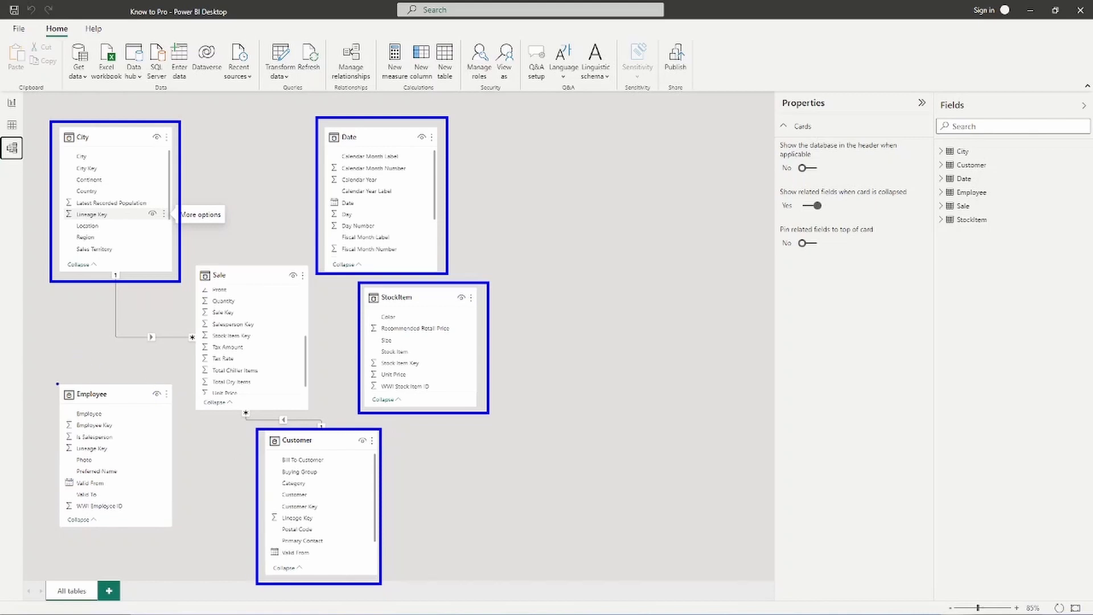
mouse_move(55, 378)
mouse_down()
mouse_move(161, 562)
mouse_move(177, 555)
mouse_move(180, 532)
mouse_up()
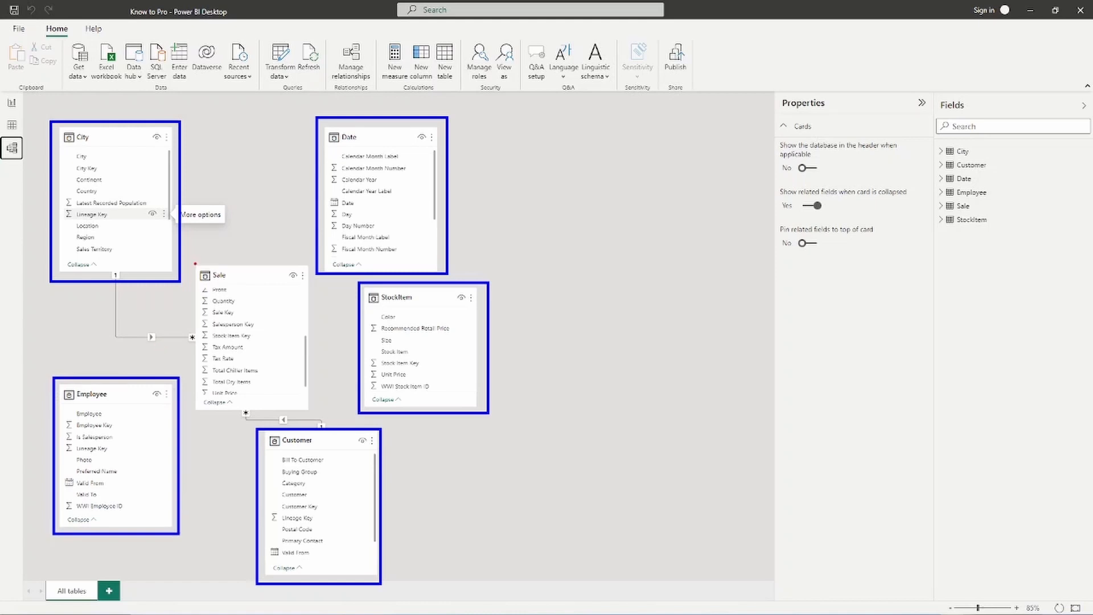
mouse_move(192, 262)
mouse_down()
mouse_move(241, 360)
mouse_move(314, 414)
mouse_up()
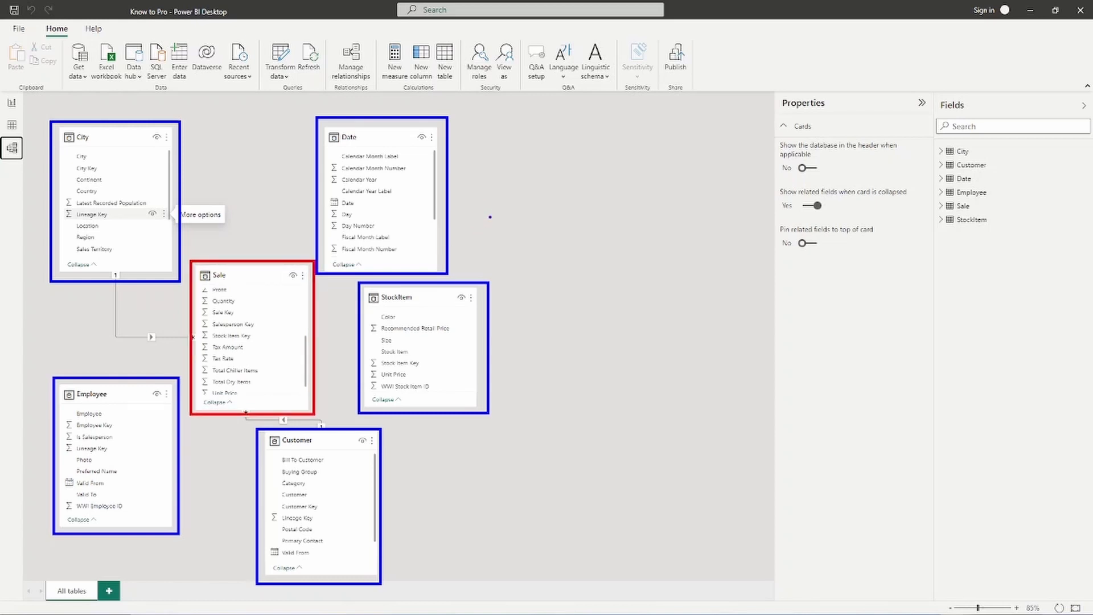
- Write 'Dimension' in blue, then draw a red line down to Sale labelled 'Fact'
text(t)
text(Du)
key(BackSpace)
text(imension)
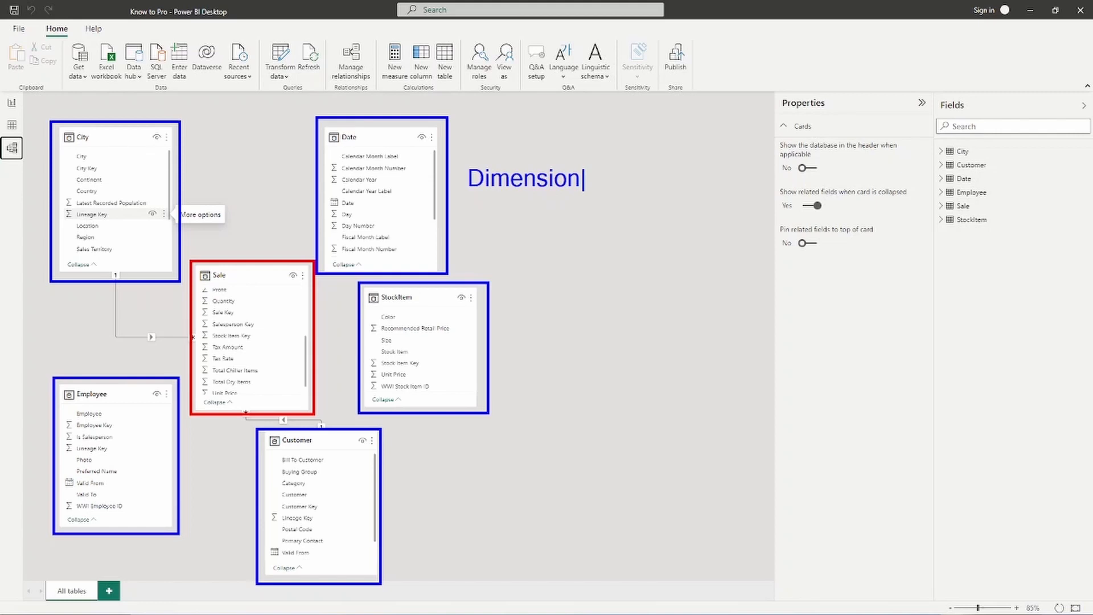
key(Escape)
drag(216, 238, 216, 259)
text(Fact)
- Add the note '1 side and is unique' under the Dimension label
key(t)
text(1 )
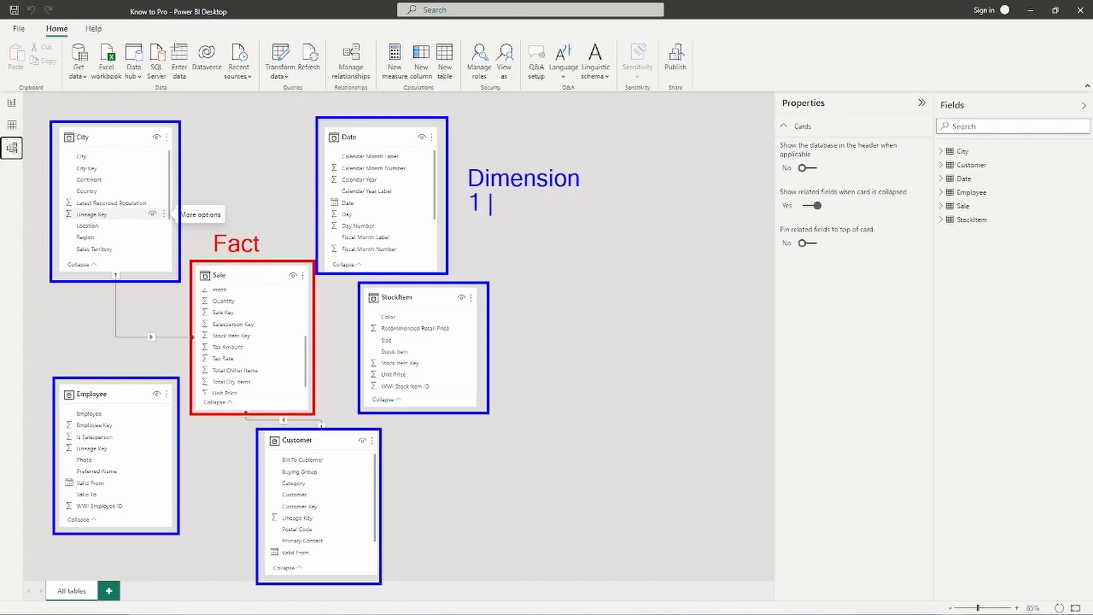
text(side and )
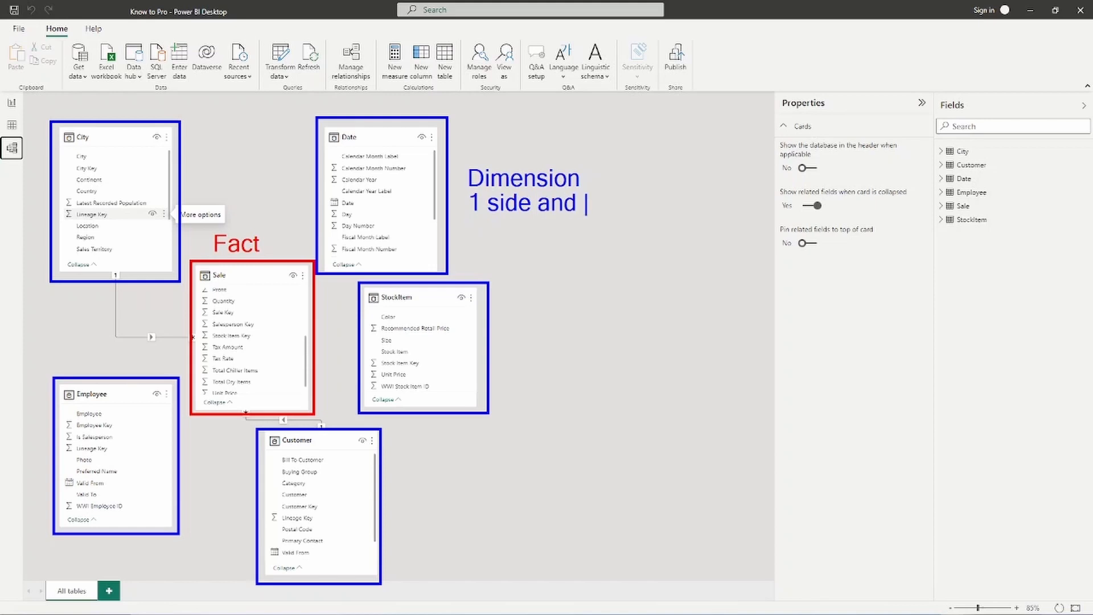
text(is uniques)
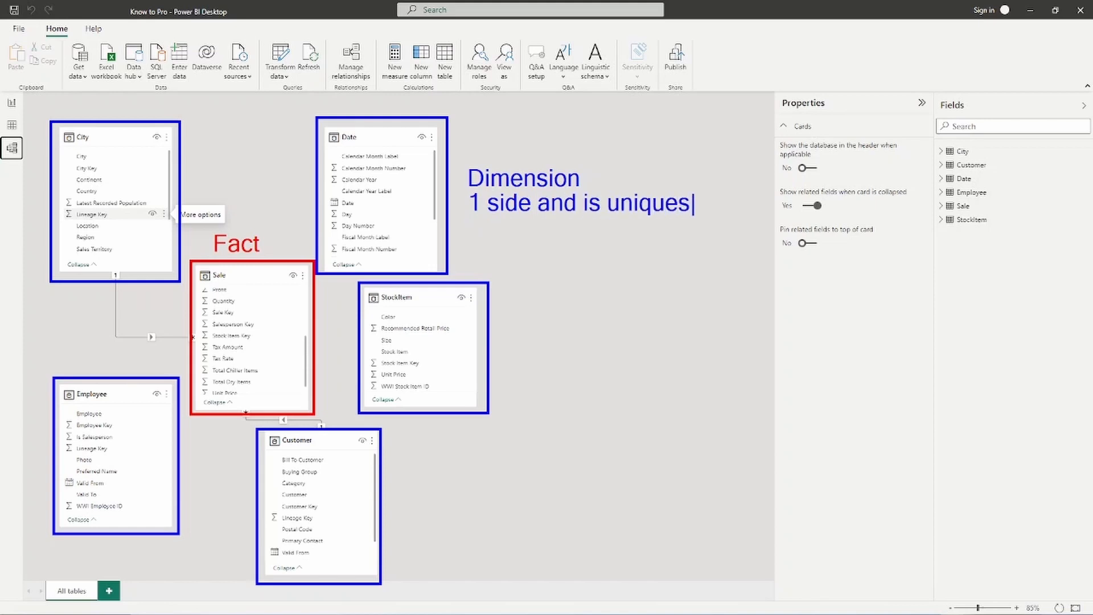
key(BackSpace)
key(Escape)
key(Escape)
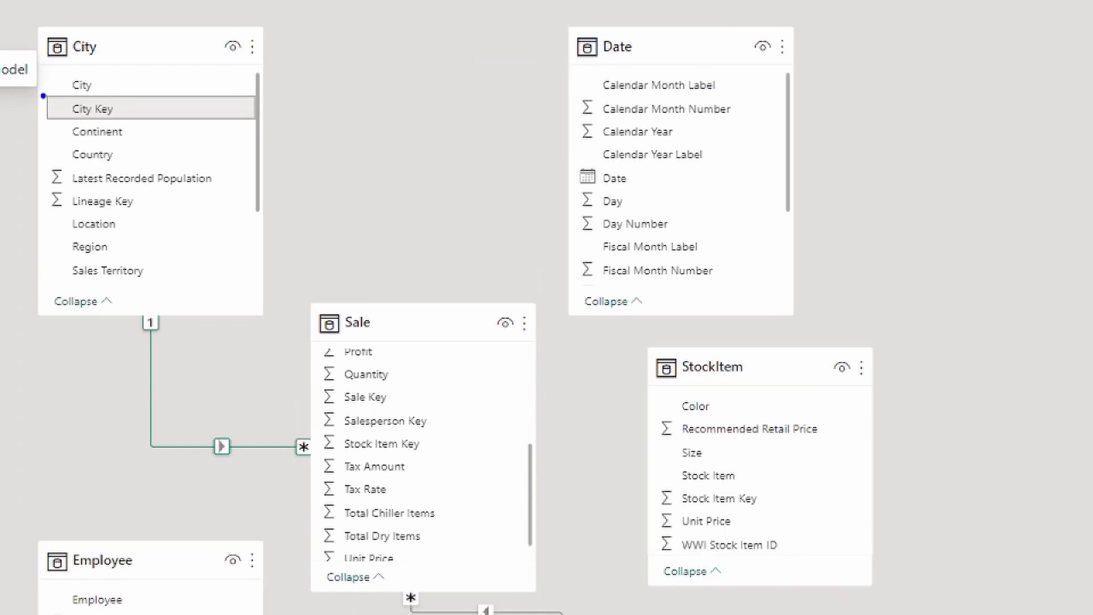
- Outline City Key in the City card and scroll Sale's fields up to show its City Key
drag(41, 94, 196, 124)
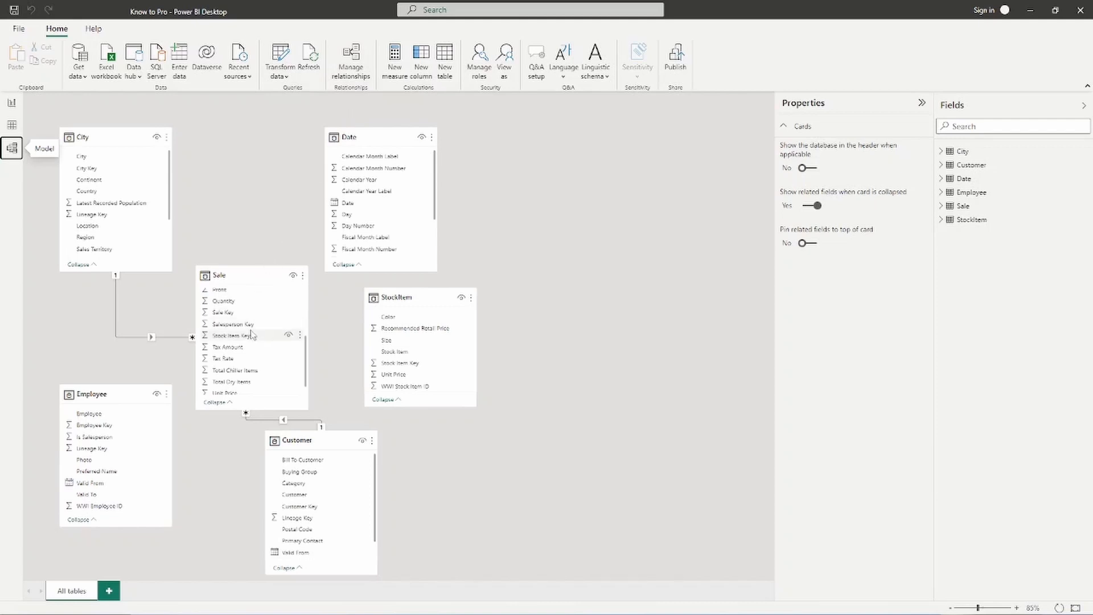
scroll(258, 364, up, 2)
scroll(258, 365, up, 2)
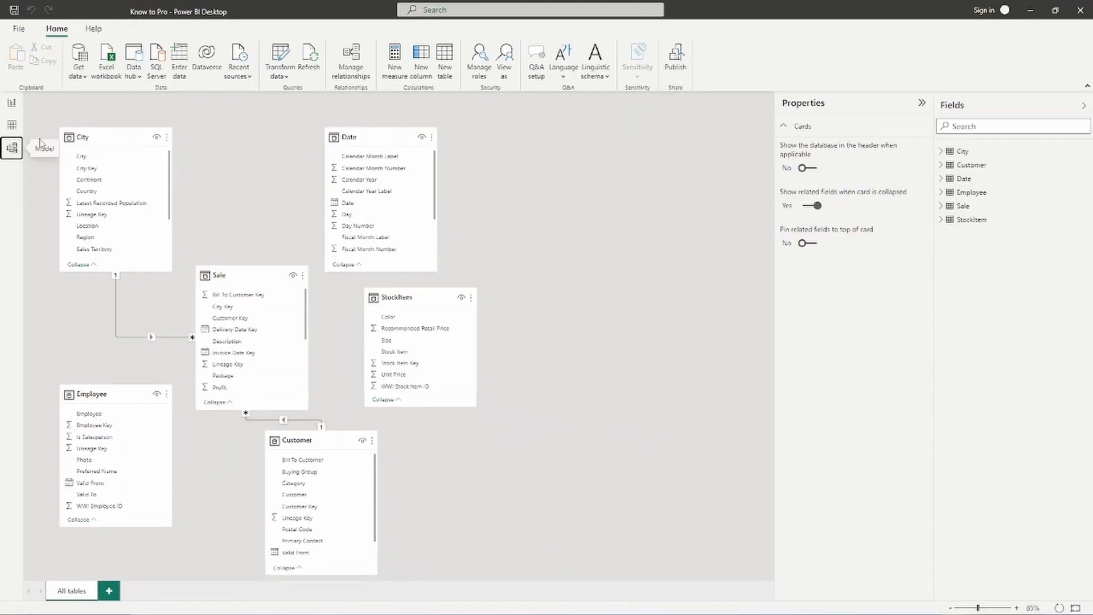
- Open the Sale table in Data view and select its City Key column
click(11, 125)
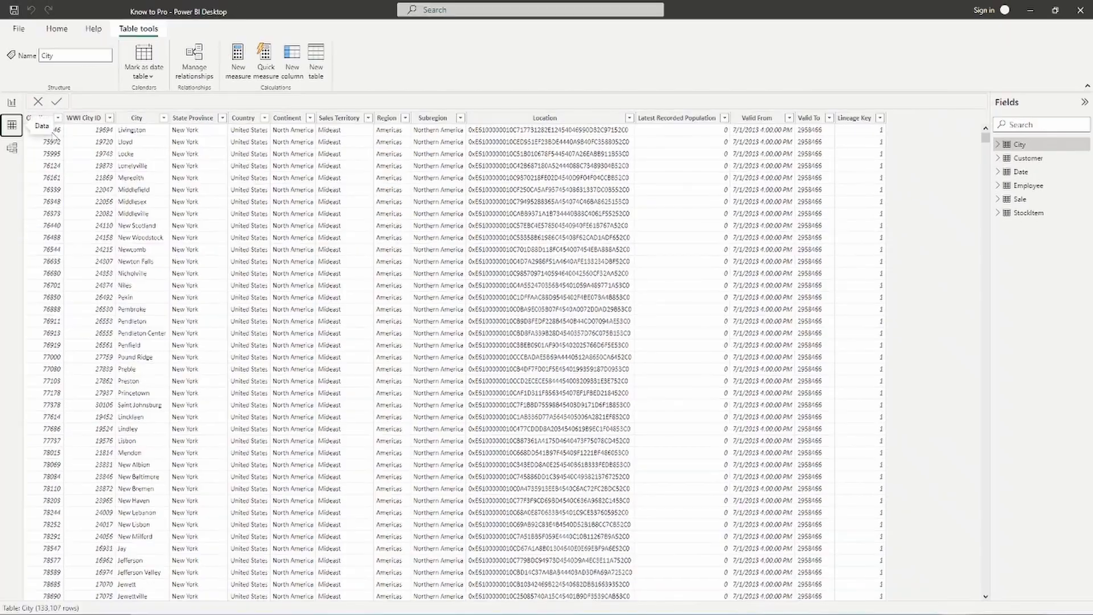
click(1020, 200)
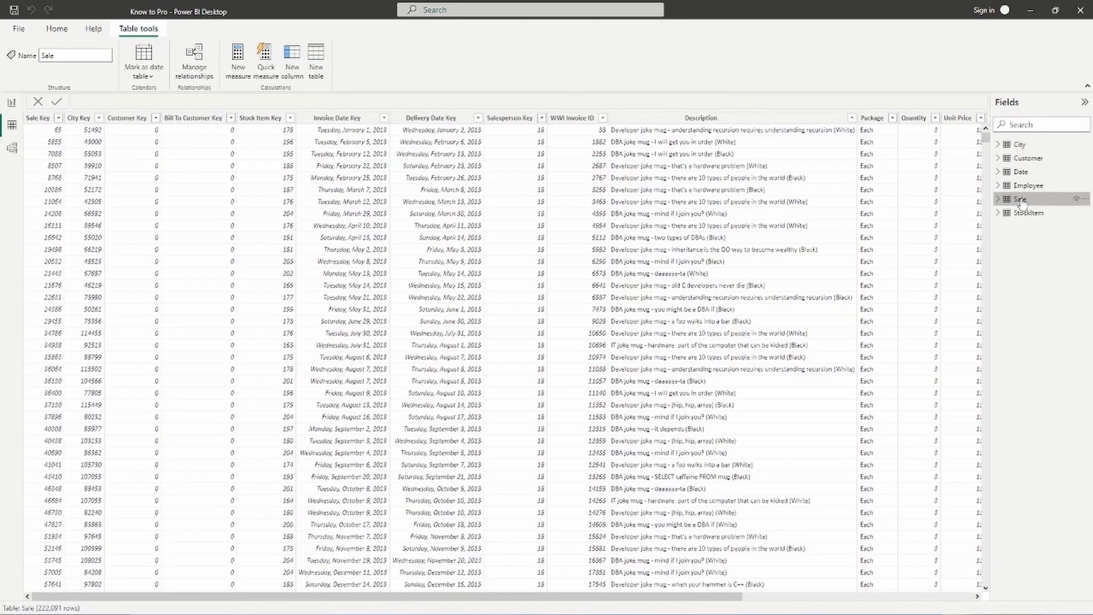
click(94, 119)
- Filter Sale's City Key column to show only 37949
click(99, 118)
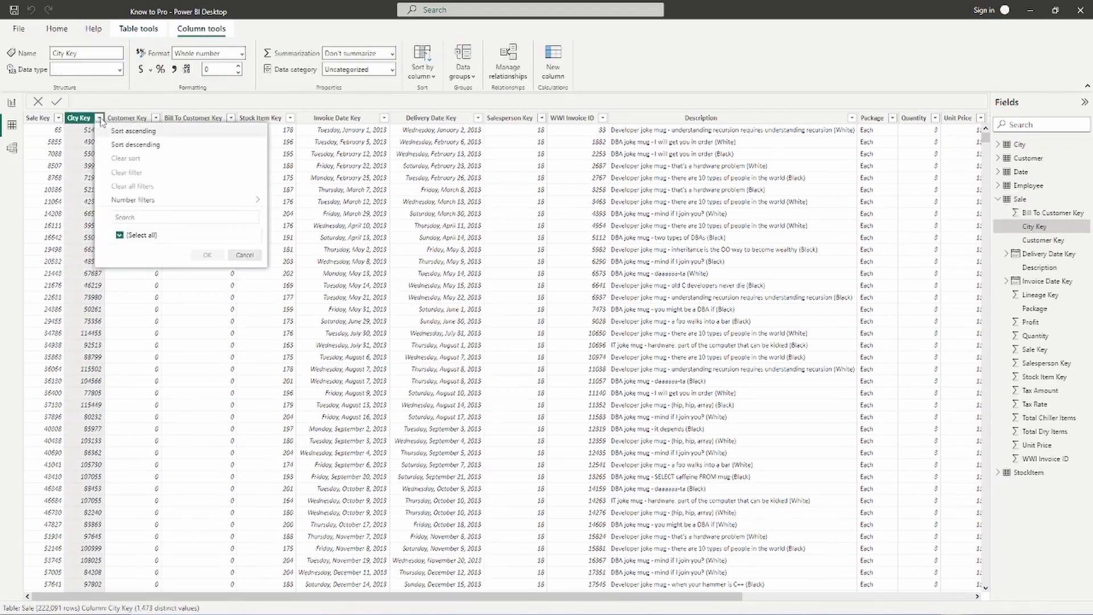
click(120, 235)
click(120, 245)
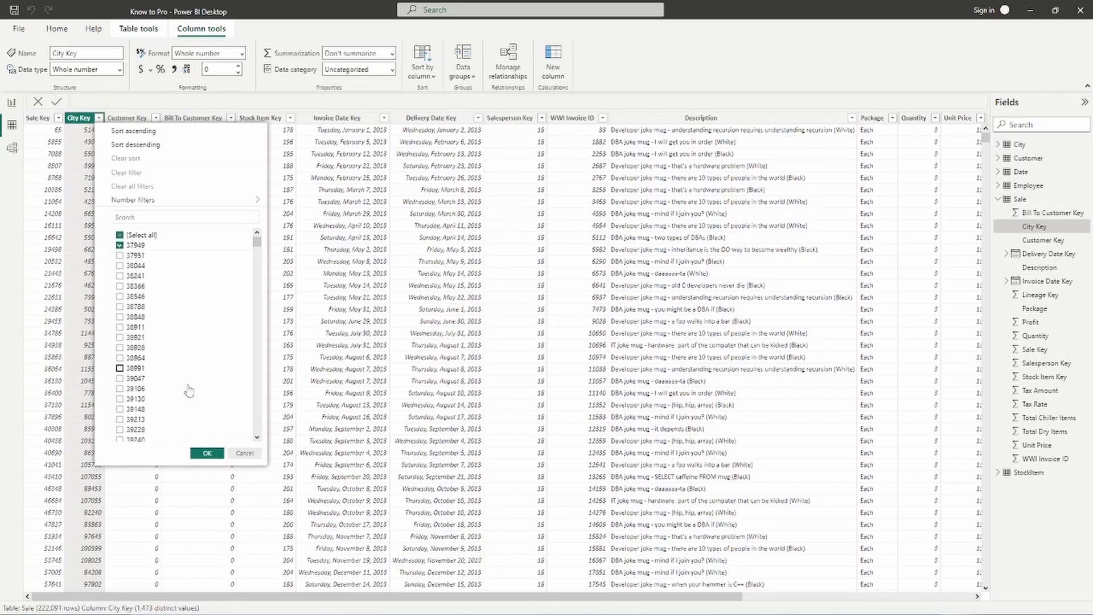
click(207, 454)
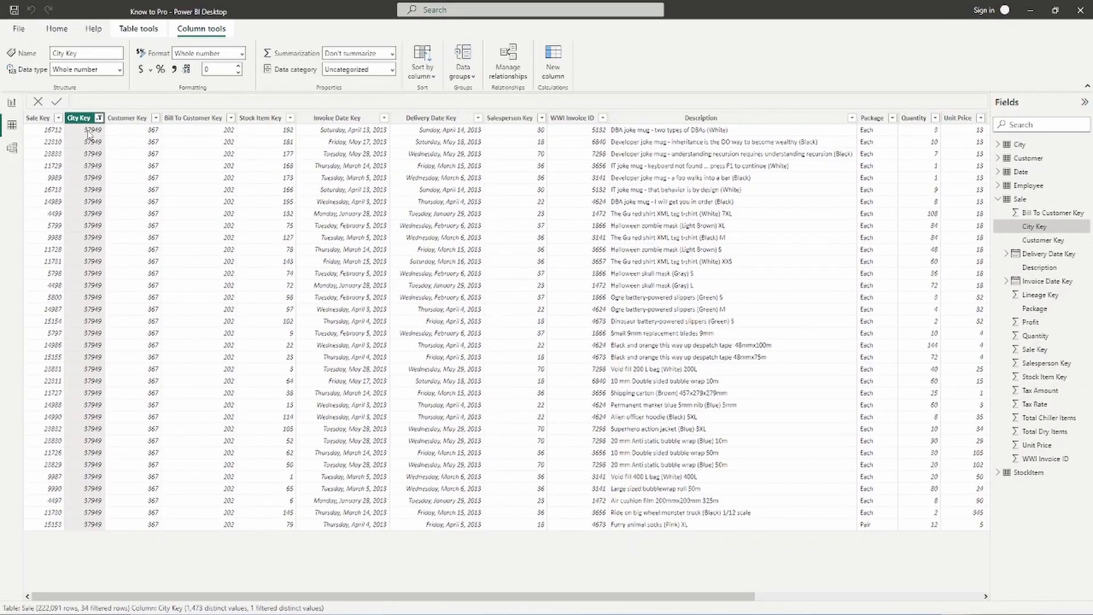
- Inspect a City Key 37949 cell, then display the City table's rows
click(88, 132)
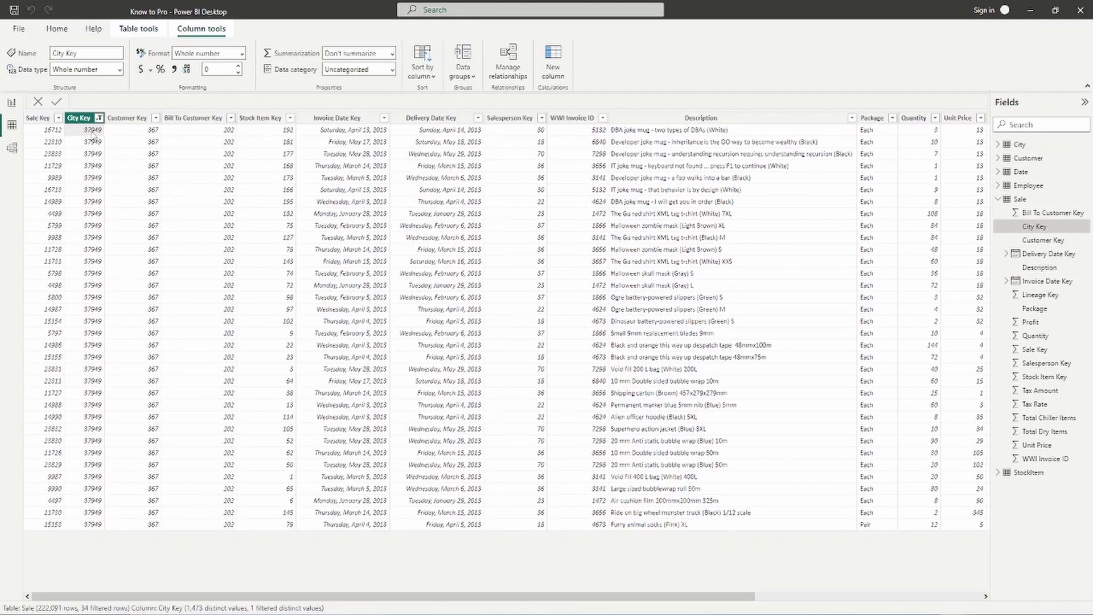
right_click(94, 134)
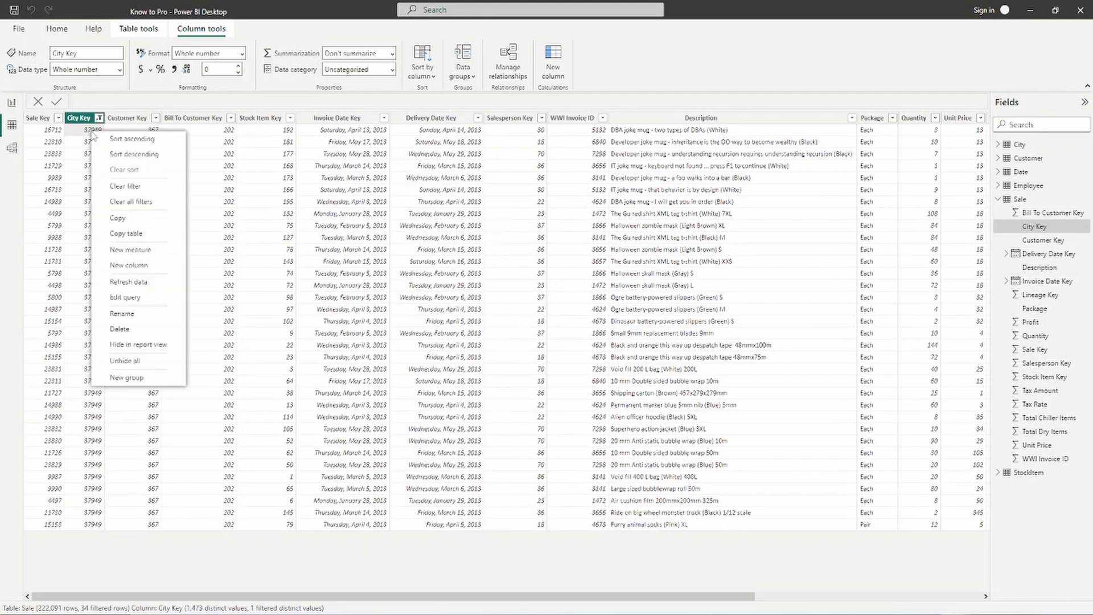
click(81, 136)
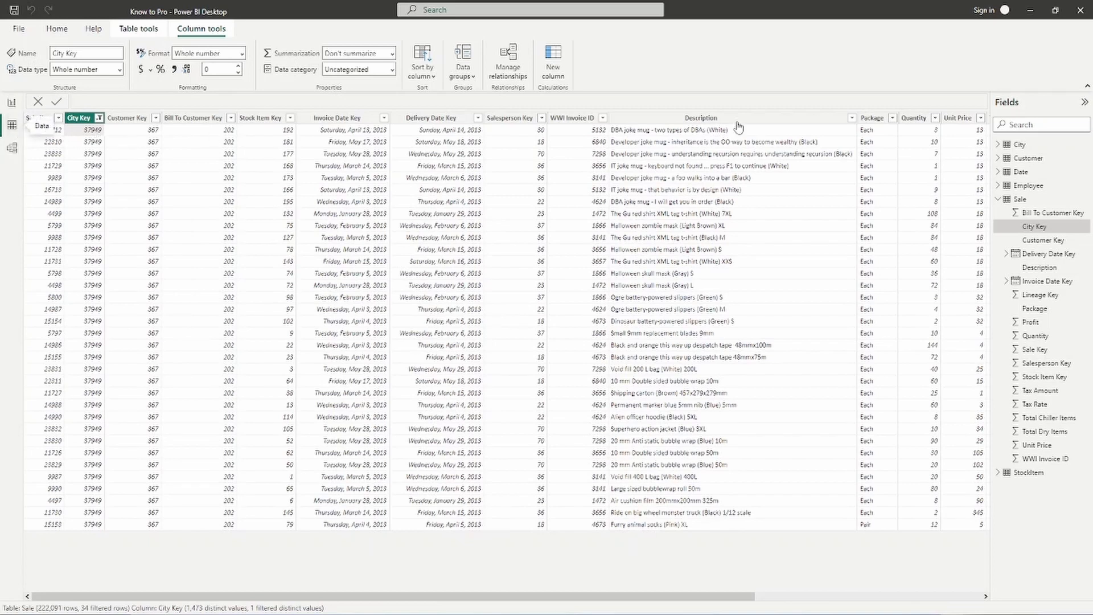
click(1020, 144)
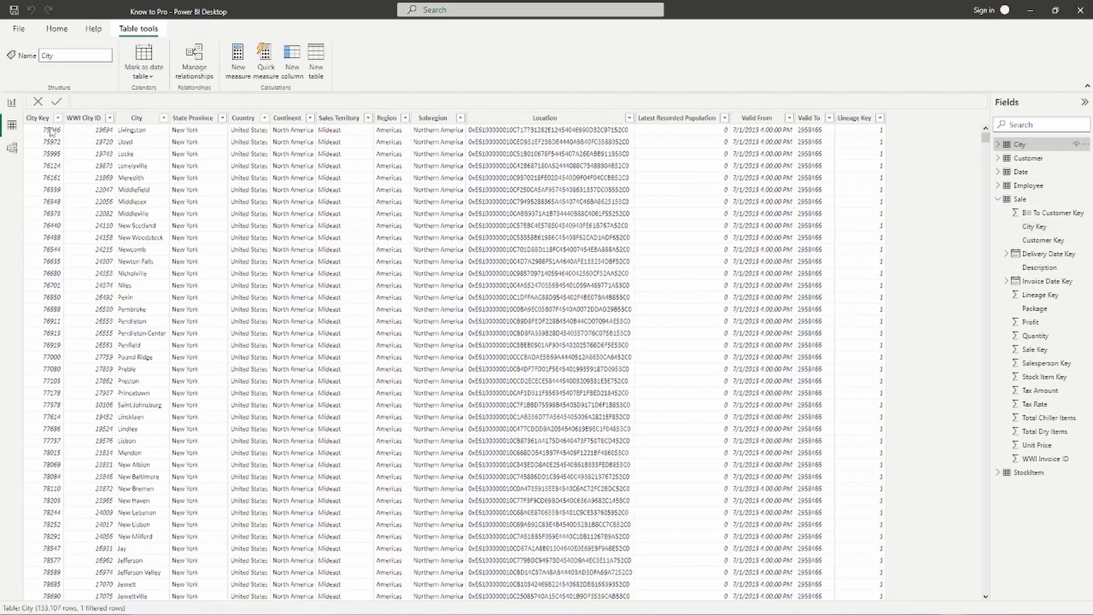
click(57, 118)
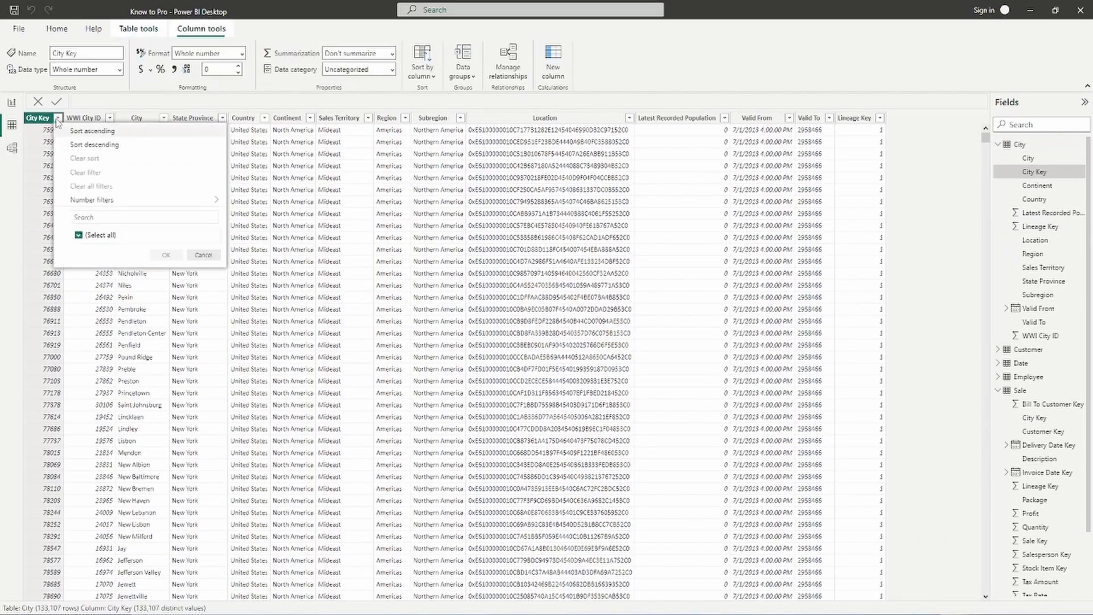
click(111, 216)
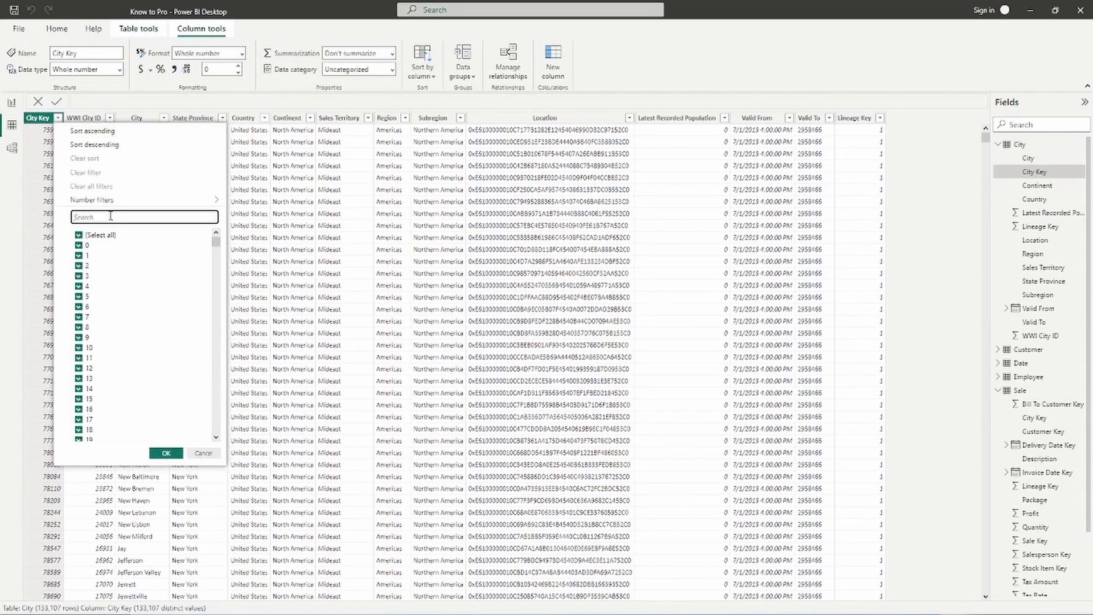
text(37949)
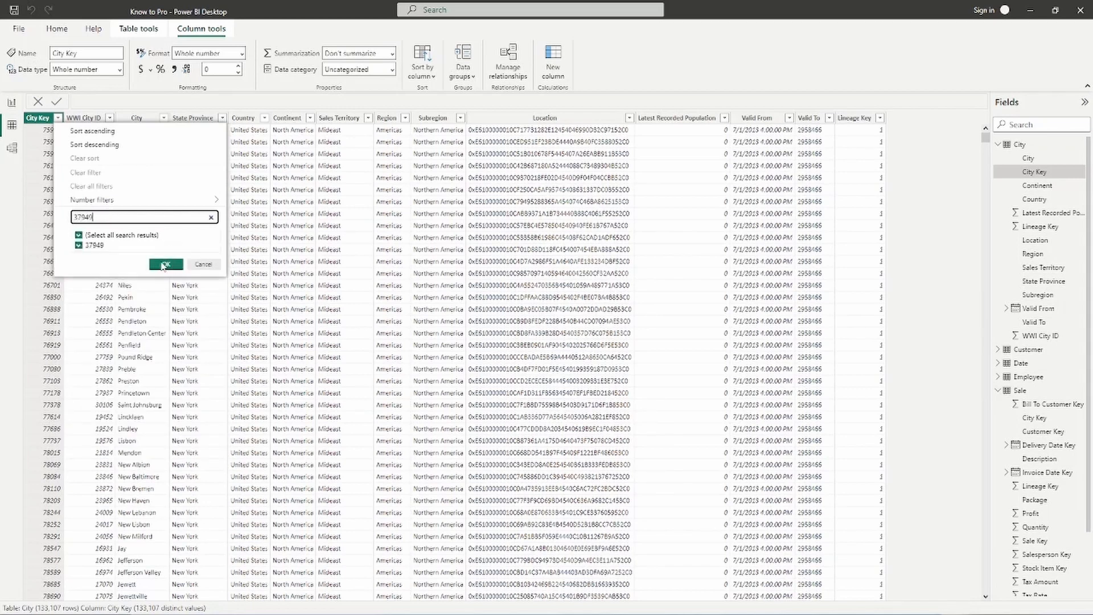
click(165, 265)
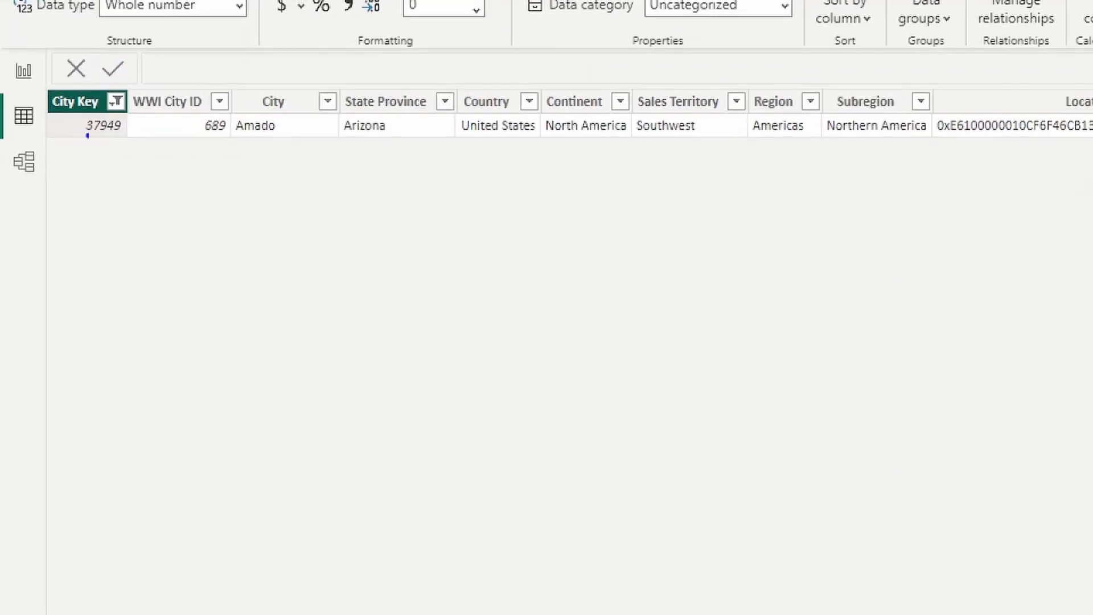
drag(268, 144, 268, 197)
key(Escape)
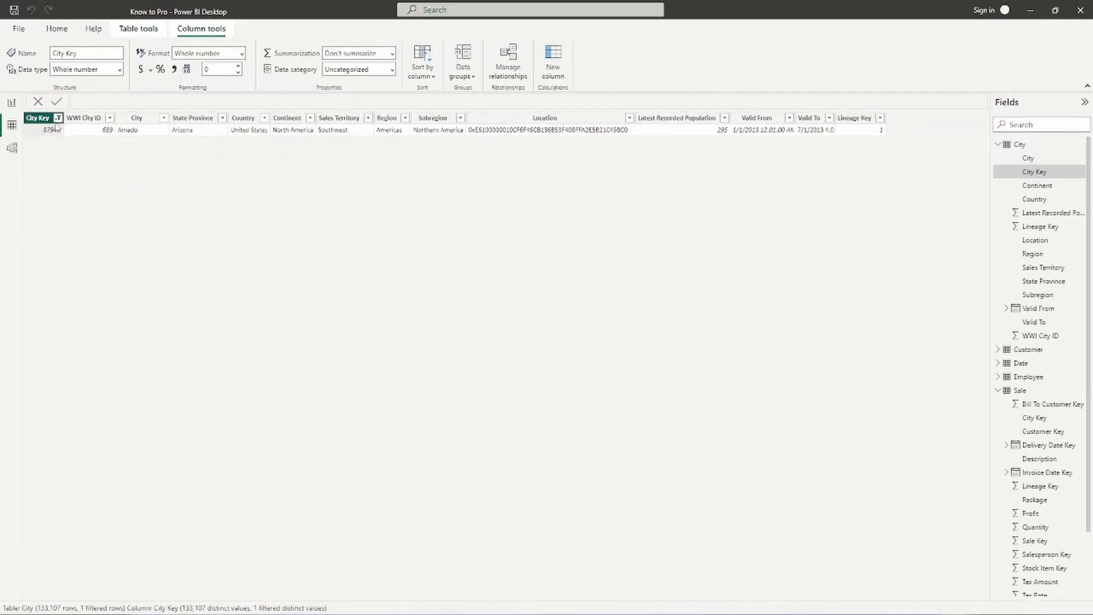
click(58, 118)
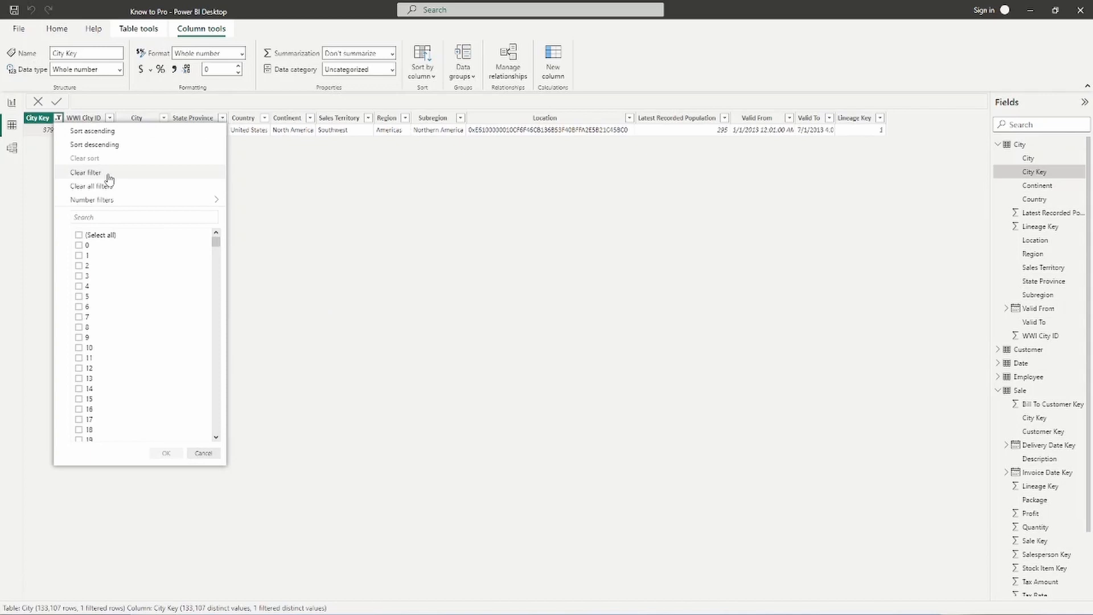
click(107, 175)
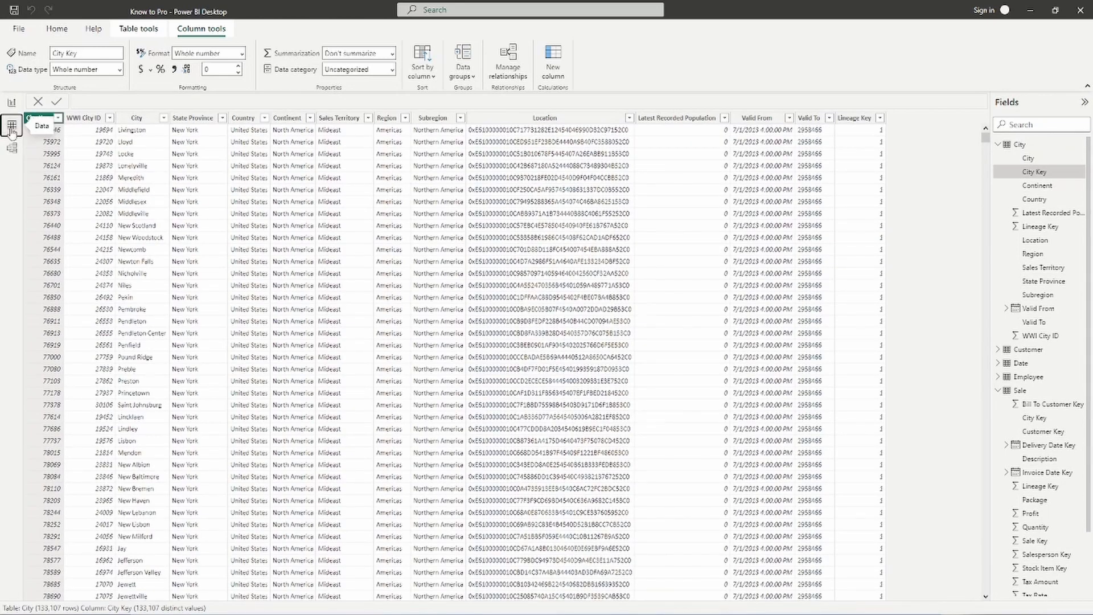
- Clear all filters on Sale's City Key column and return to Model view
click(998, 145)
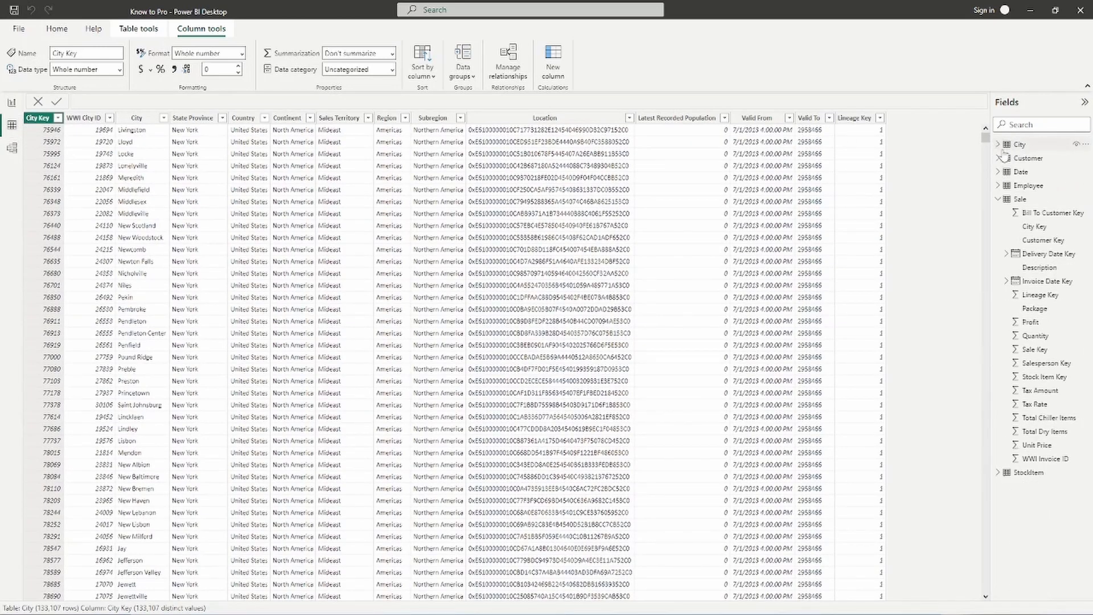
click(1021, 199)
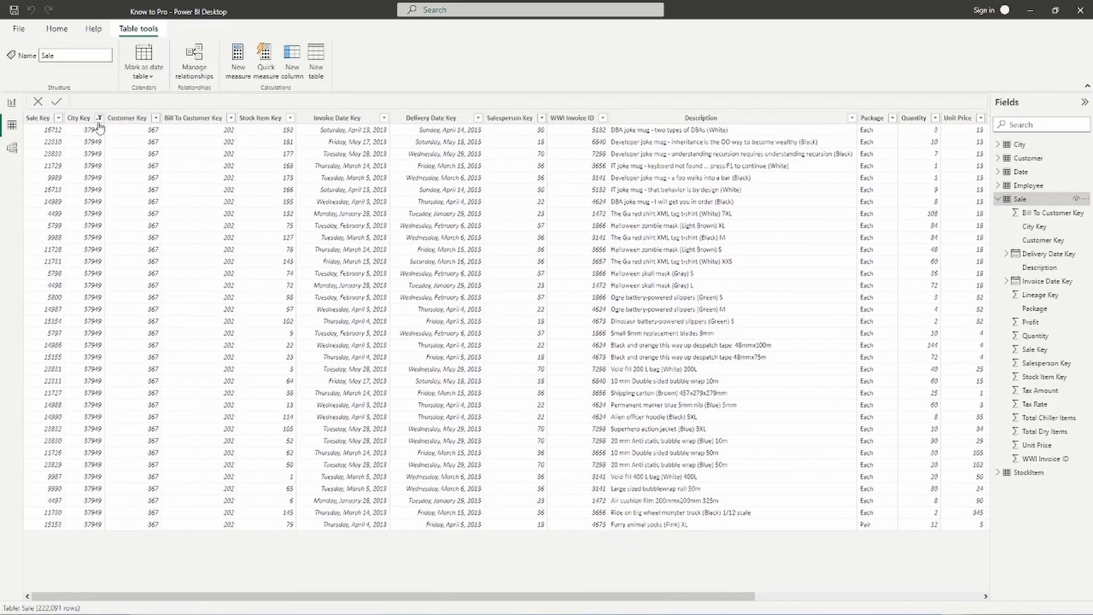
click(99, 118)
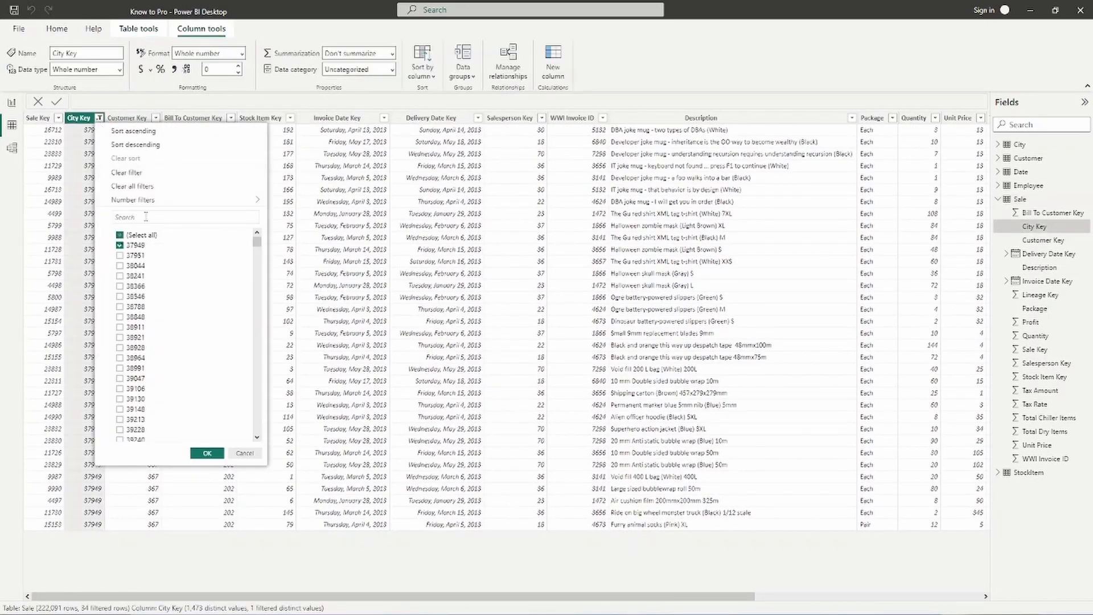
click(143, 186)
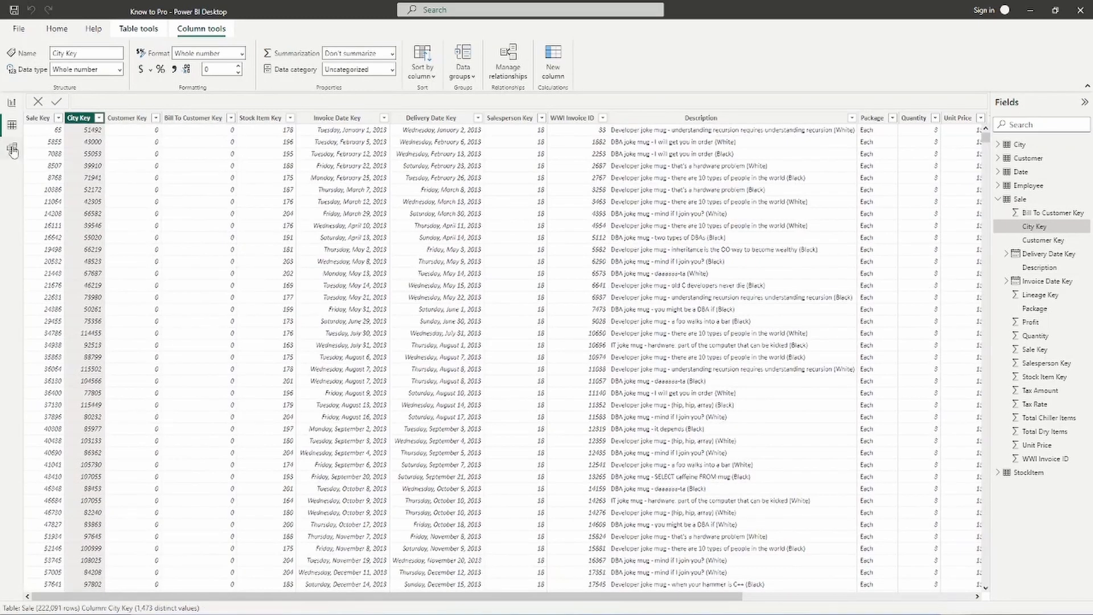
click(11, 149)
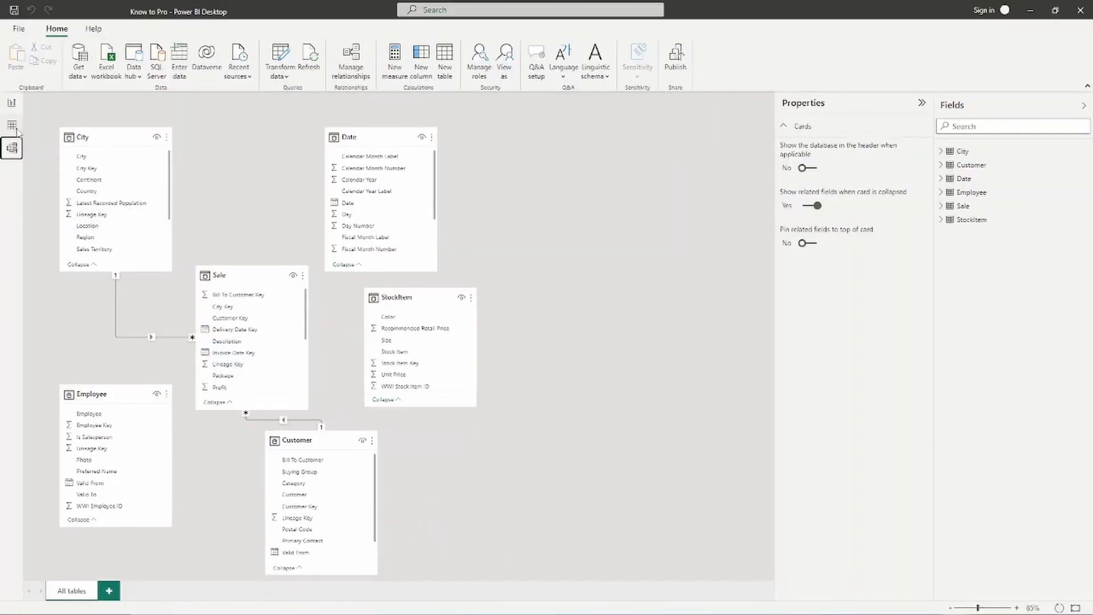
- Show the Customer table's 403 rows in Data view
click(12, 126)
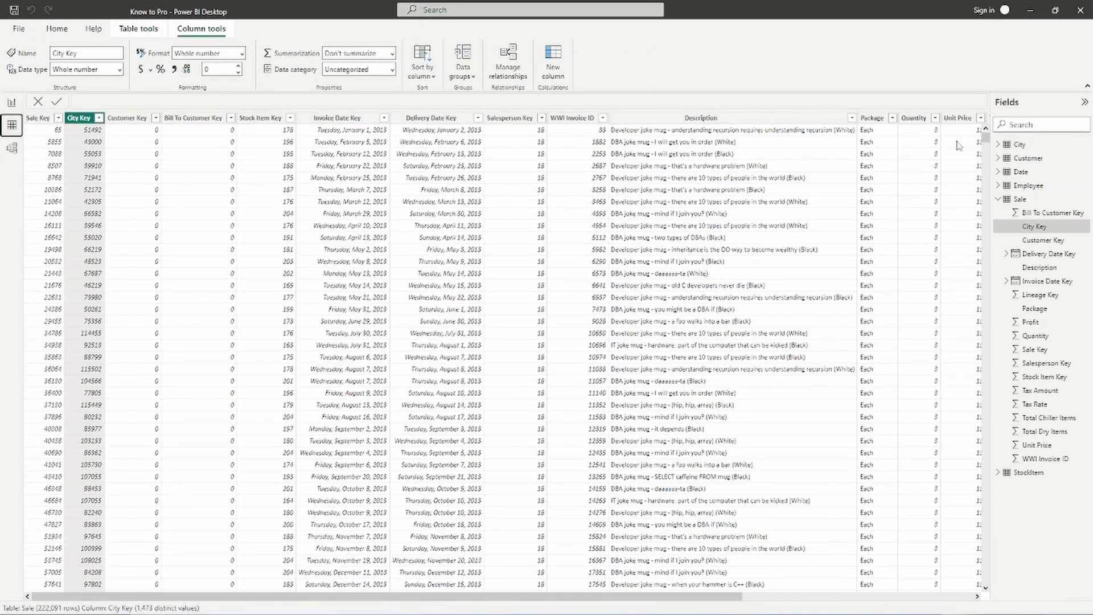
click(1034, 163)
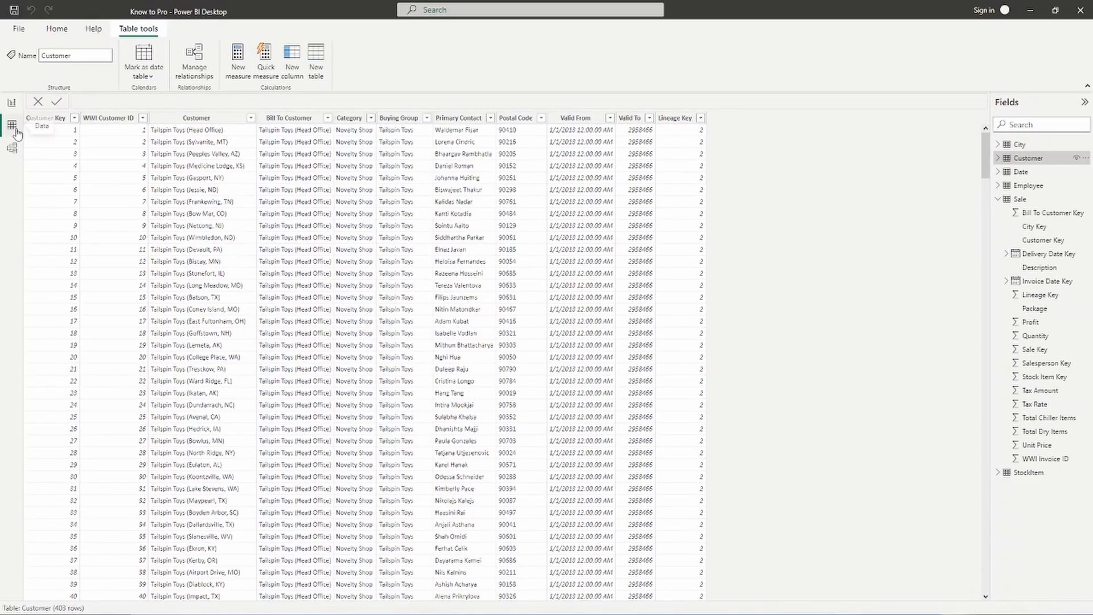
click(1027, 198)
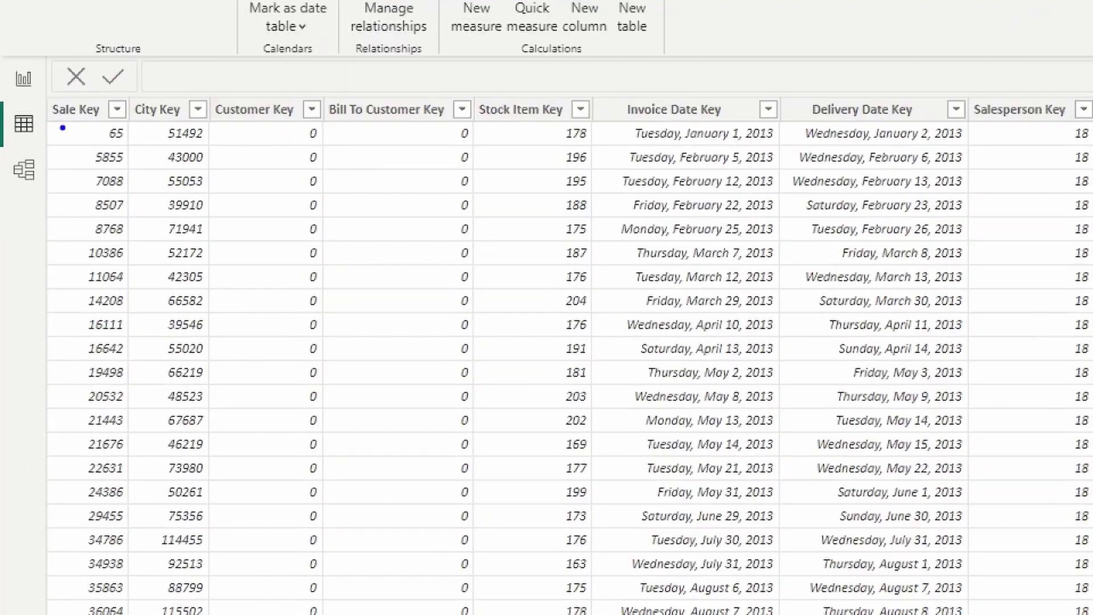
drag(149, 131, 168, 217)
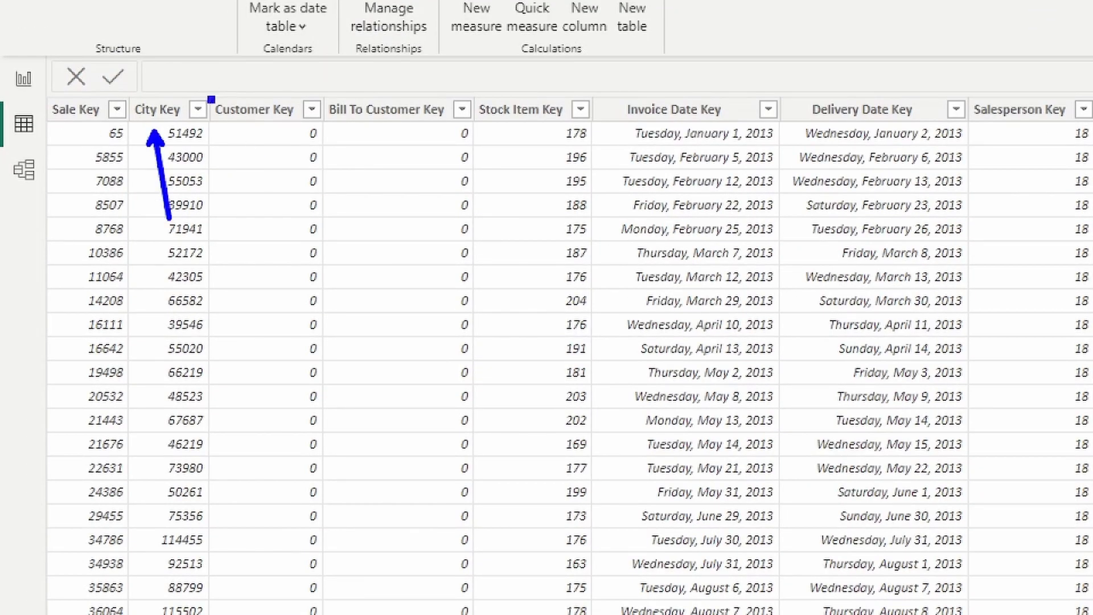
mouse_move(209, 96)
mouse_down()
mouse_move(328, 125)
mouse_move(318, 402)
mouse_move(333, 556)
mouse_up()
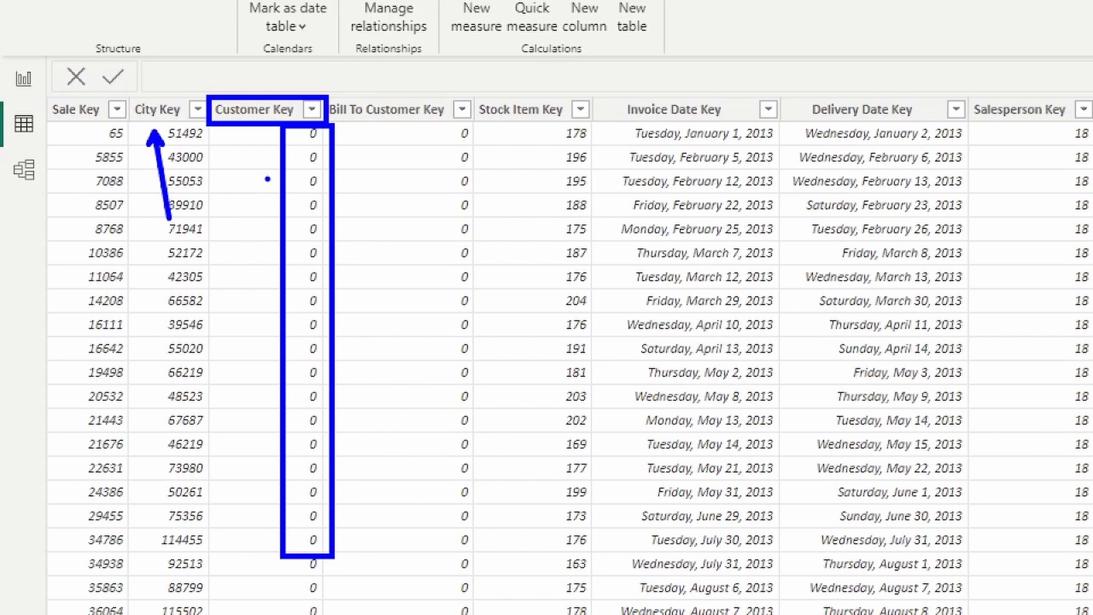
key(Escape)
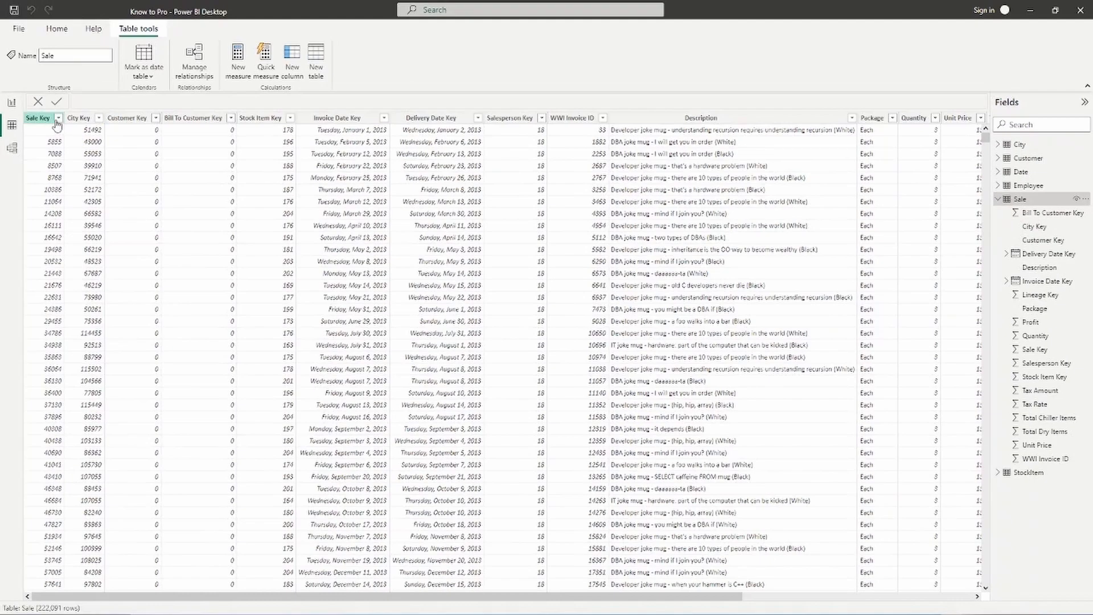
click(1029, 158)
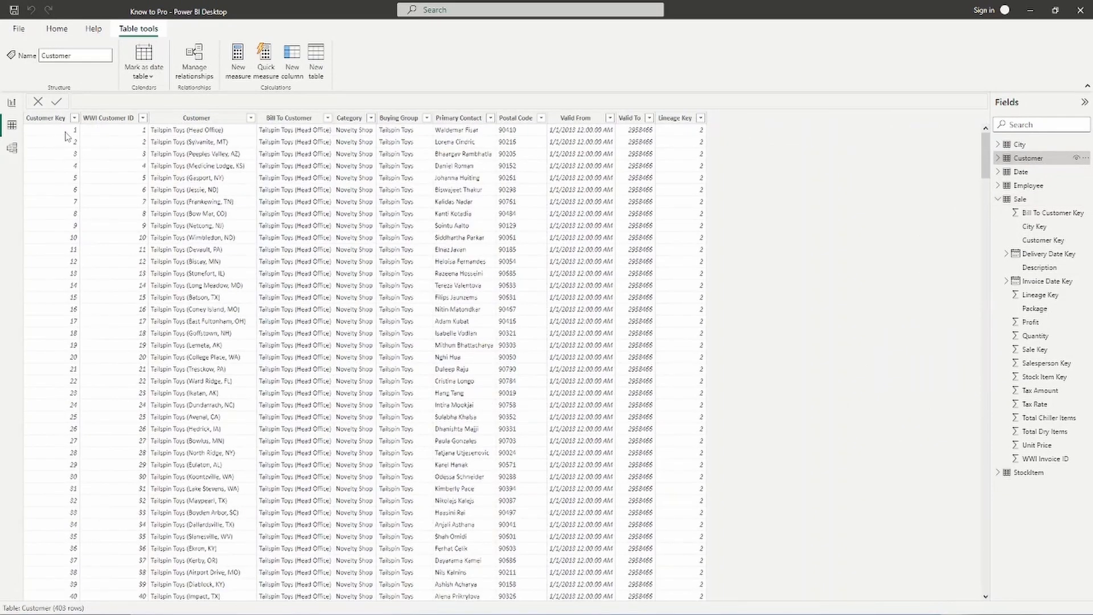
- Filter Customer Key to 0 only, revealing the Unknown customer
click(75, 118)
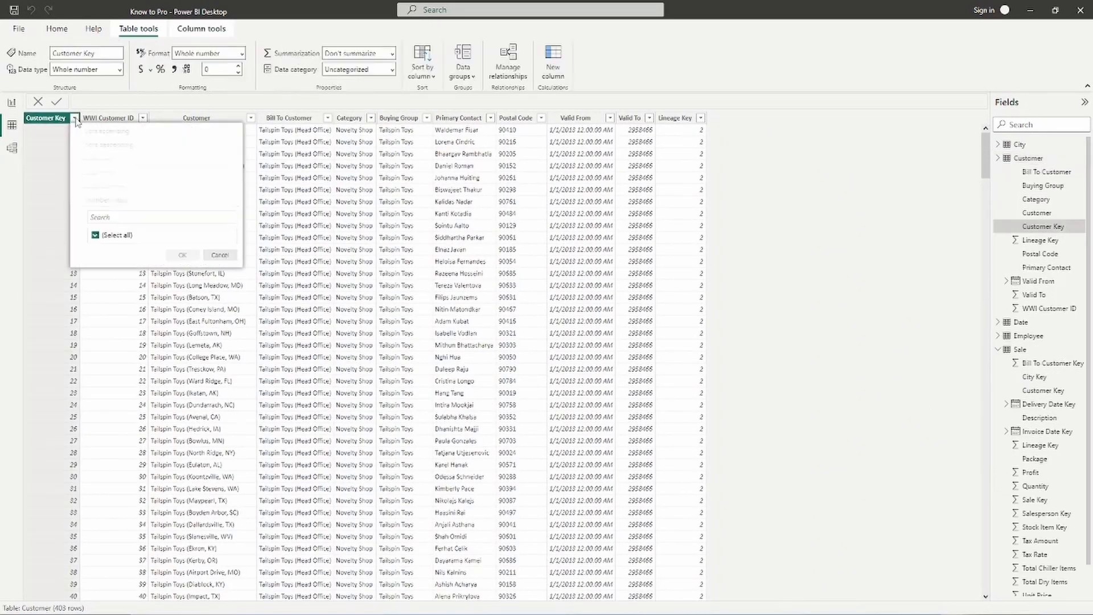
click(102, 235)
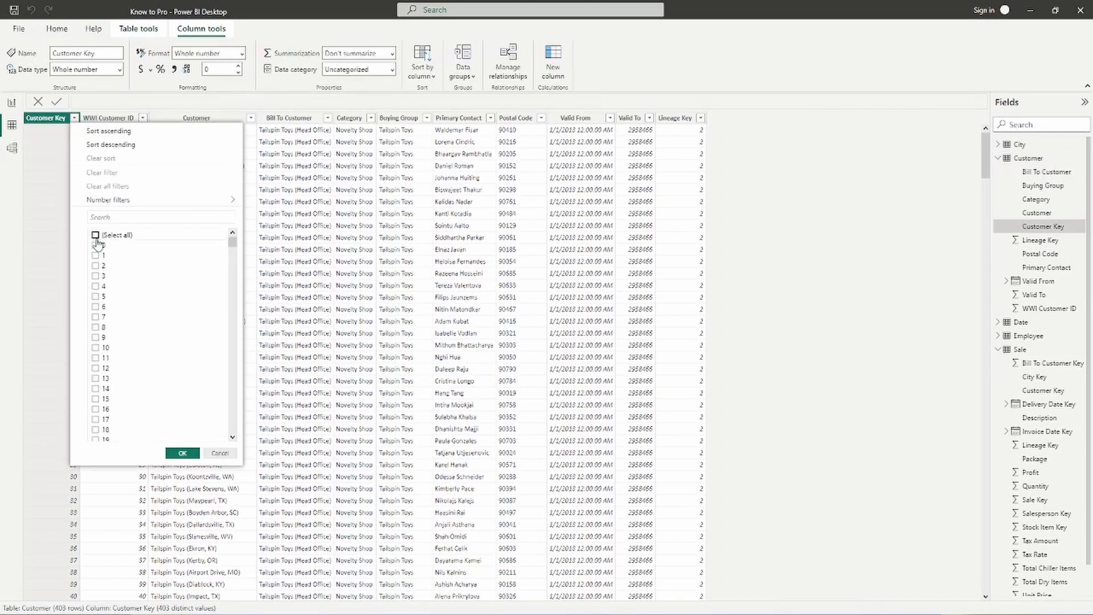
click(96, 245)
click(182, 453)
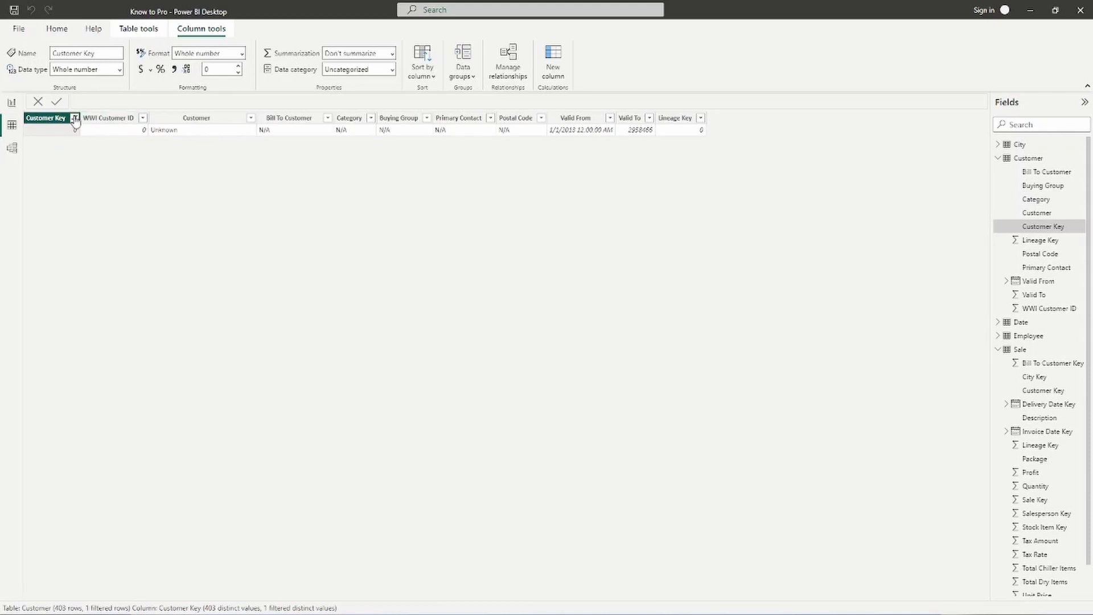
- Clear the Customer Key filter and go back to the Model view diagram
click(75, 118)
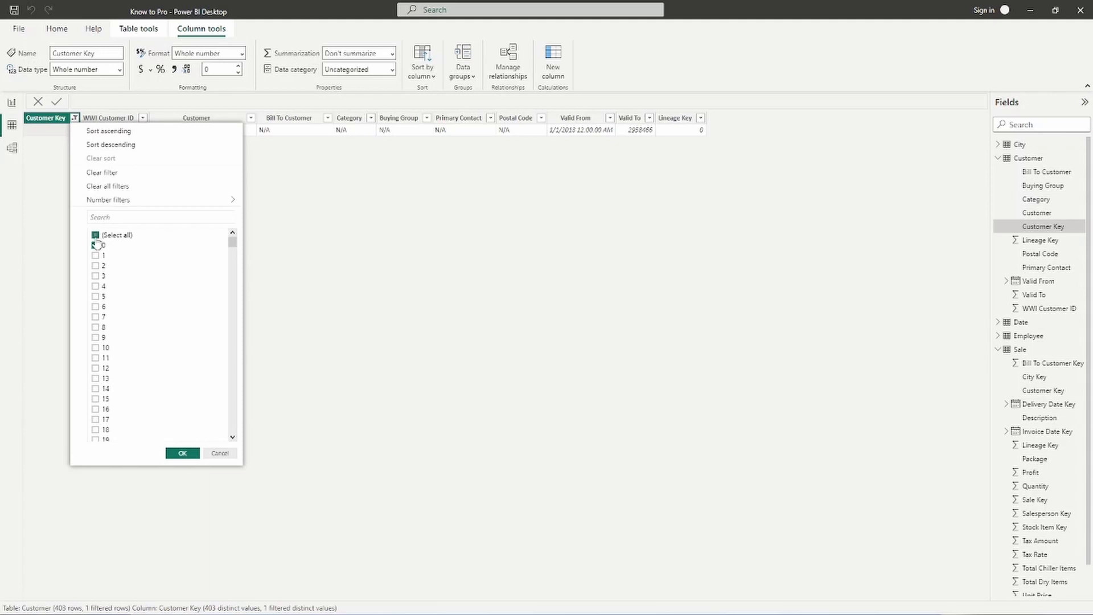
click(102, 172)
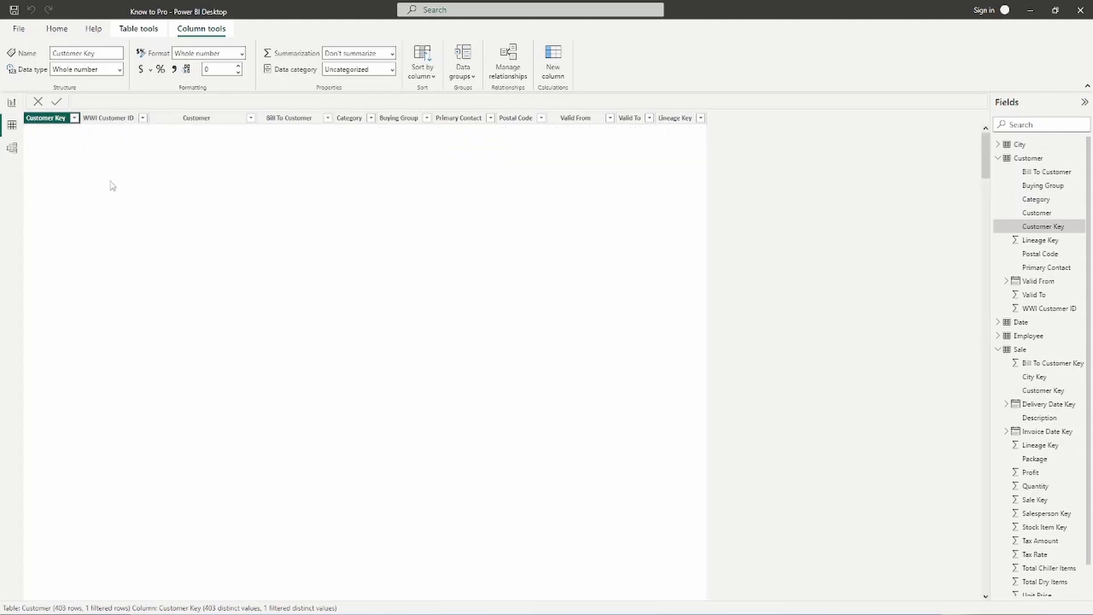
click(12, 126)
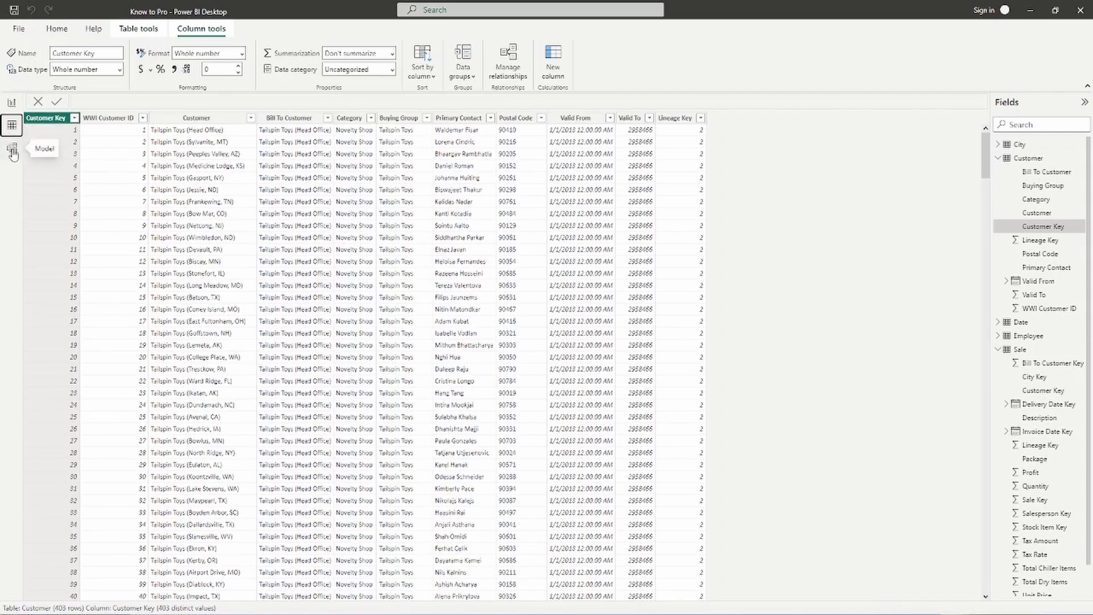
click(13, 152)
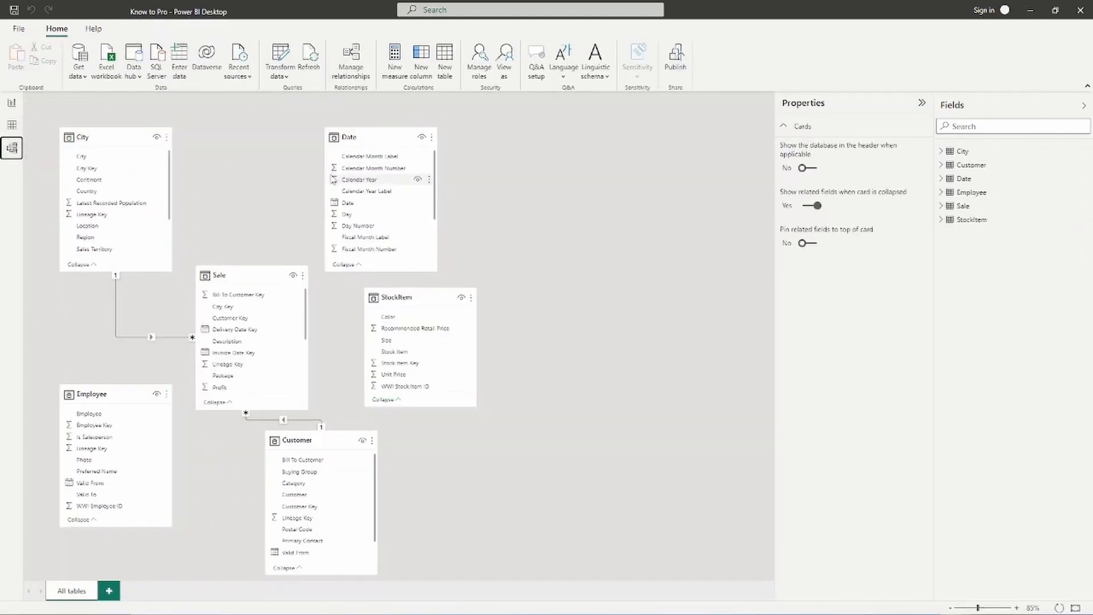
- Nudge the Date card slightly right and open Manage relationships to list Sale–City and Sale–Customer
mouse_move(431, 294)
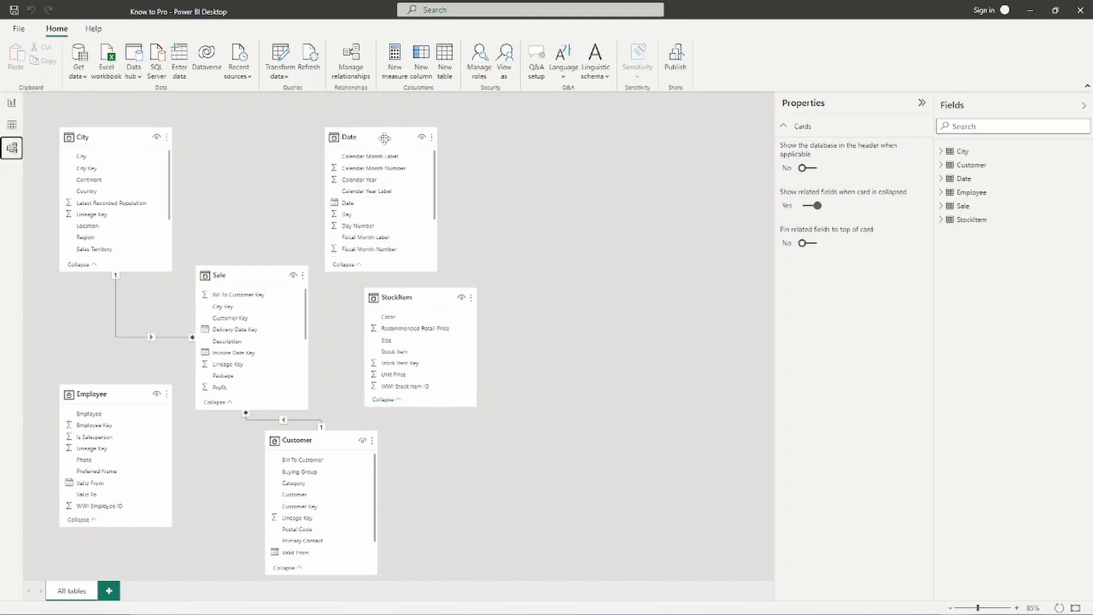
mouse_move(385, 136)
drag(385, 137, 388, 137)
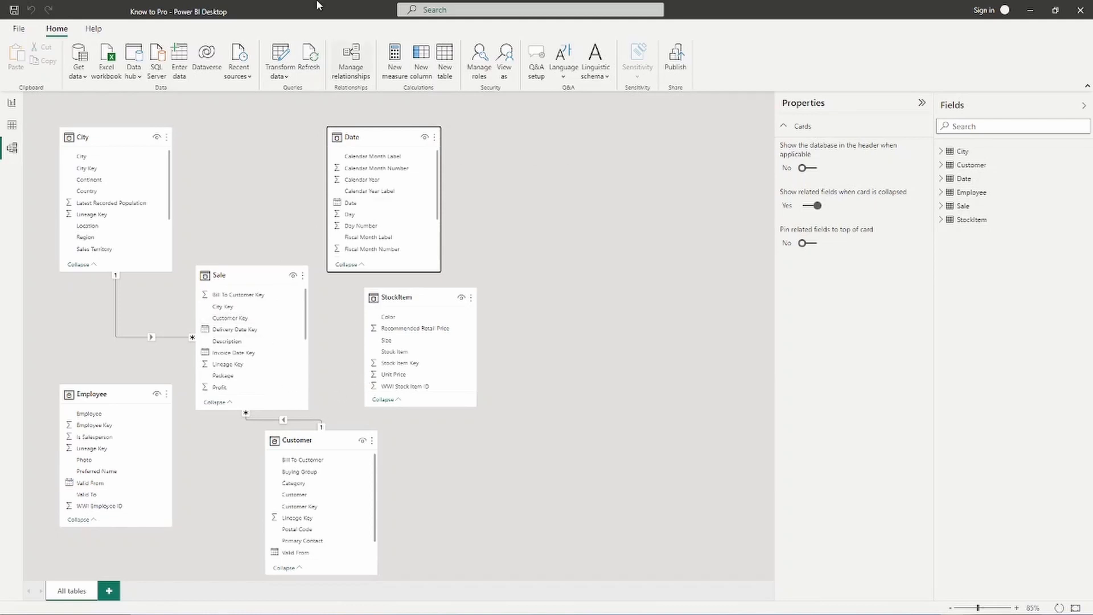
click(349, 68)
click(349, 70)
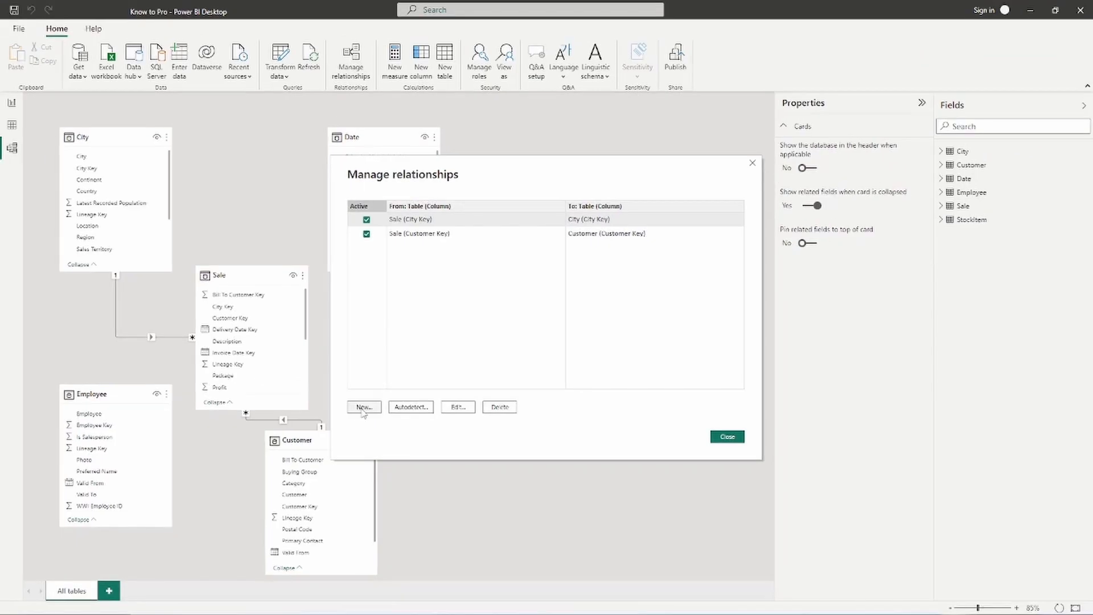
- Start a new relationship with Sale as the first table and Employee as the second
click(367, 399)
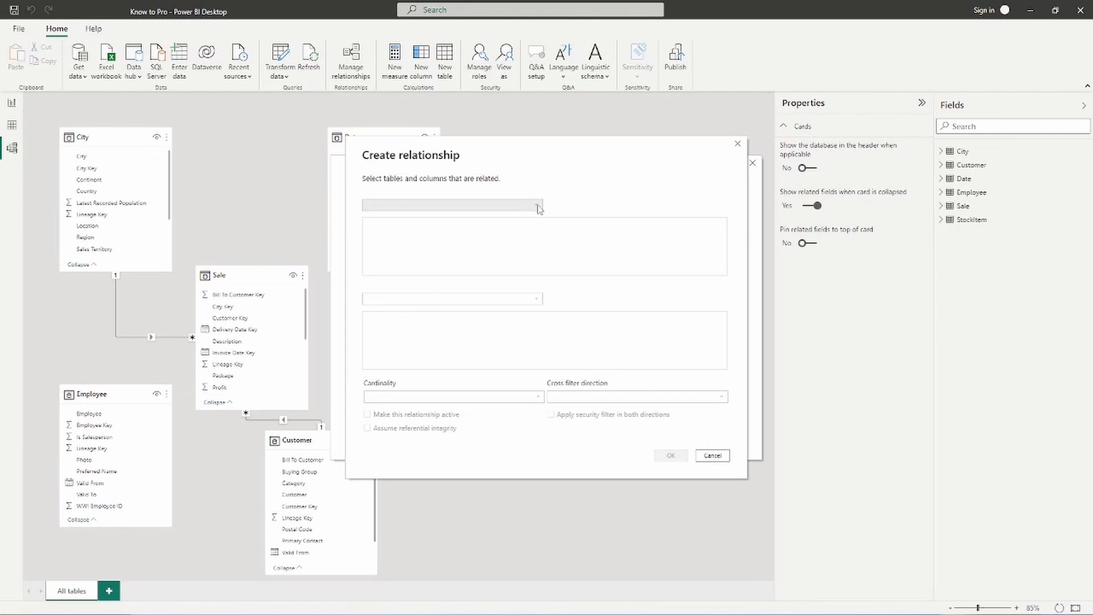
click(539, 206)
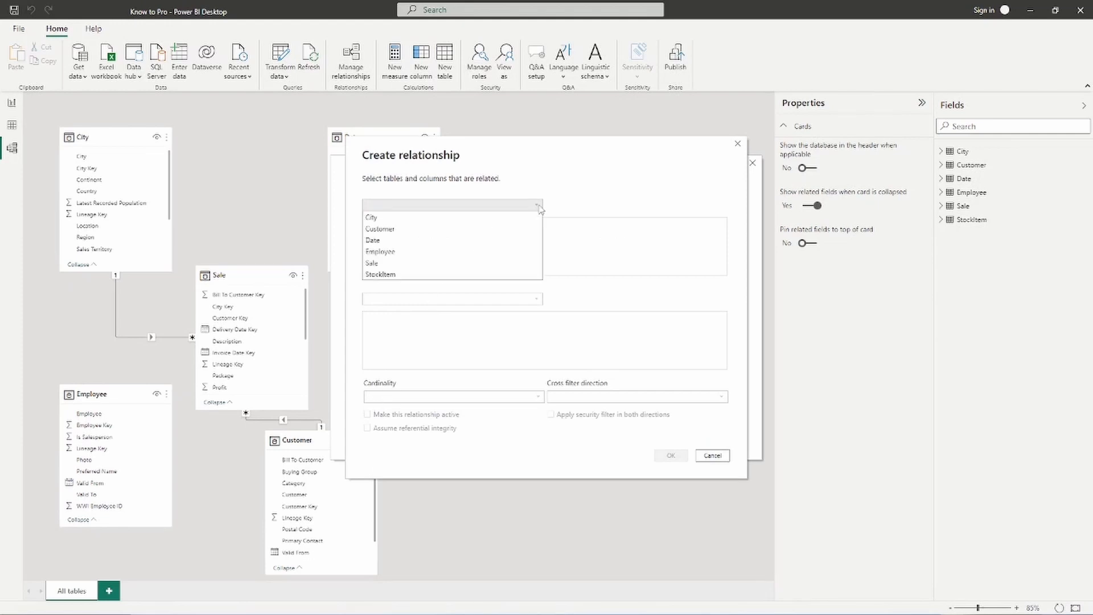
click(418, 262)
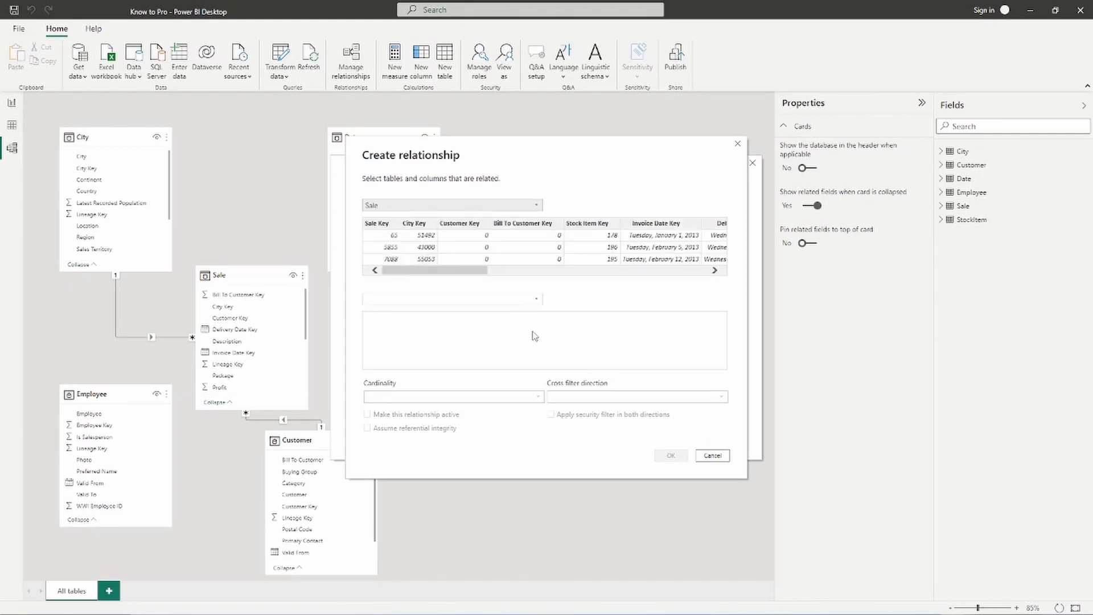
click(536, 300)
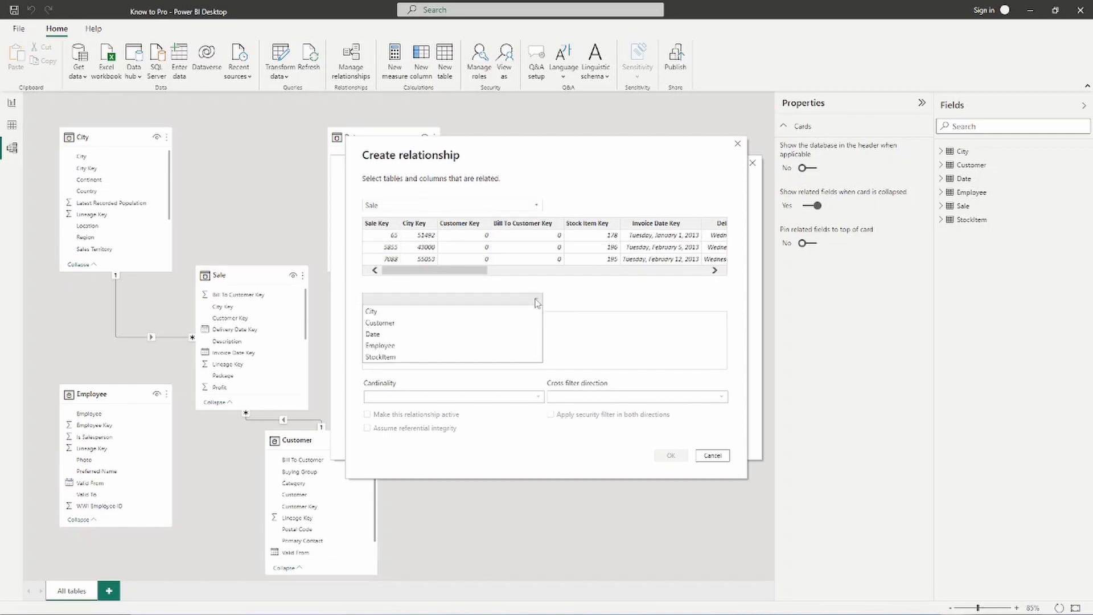
click(438, 345)
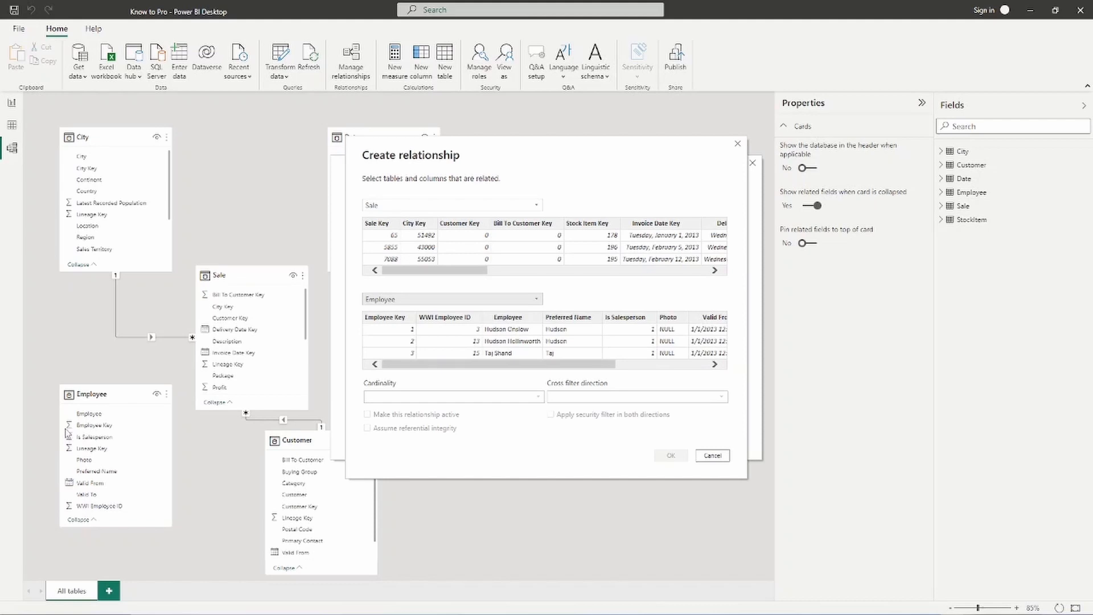
- Match Sale's Salesperson Key to Employee Key as many-to-one with single filtering
mouse_move(49, 373)
mouse_down()
mouse_move(79, 424)
mouse_move(182, 535)
mouse_up()
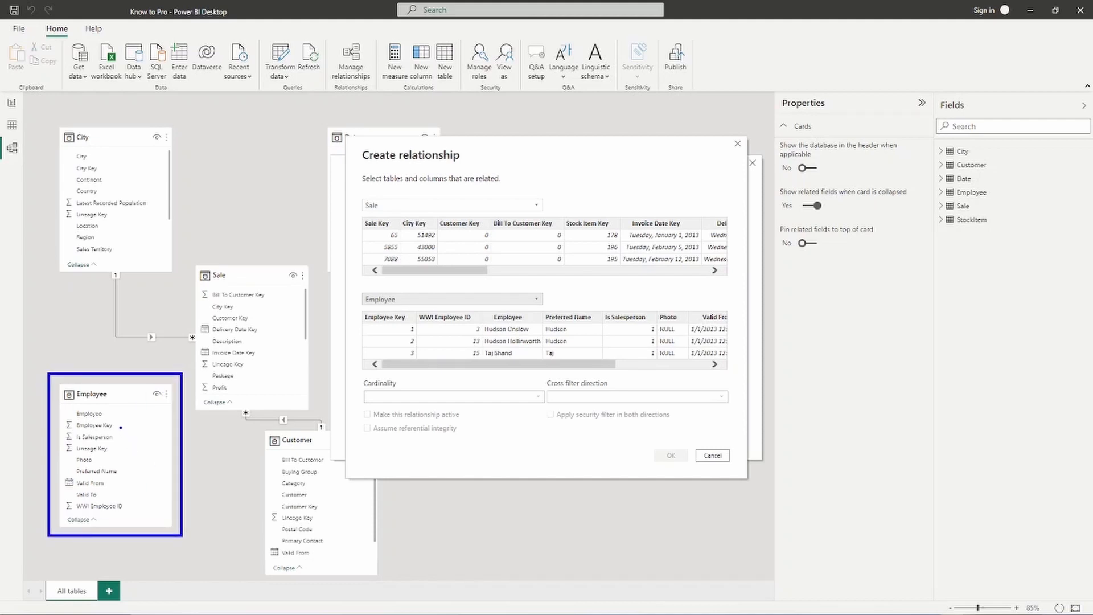
drag(117, 425, 146, 425)
key(Escape)
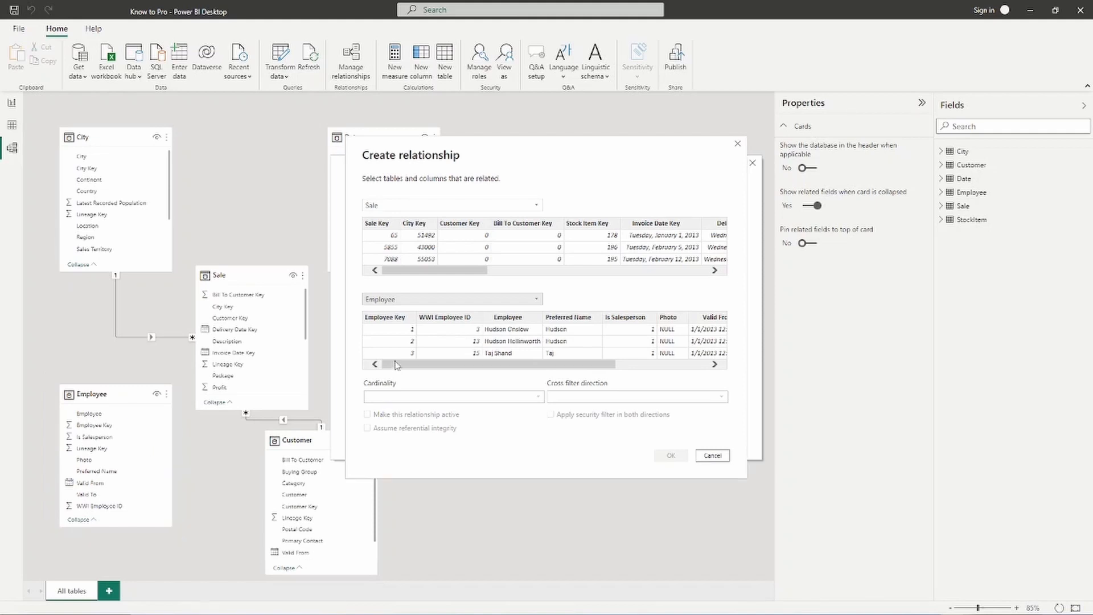
click(394, 321)
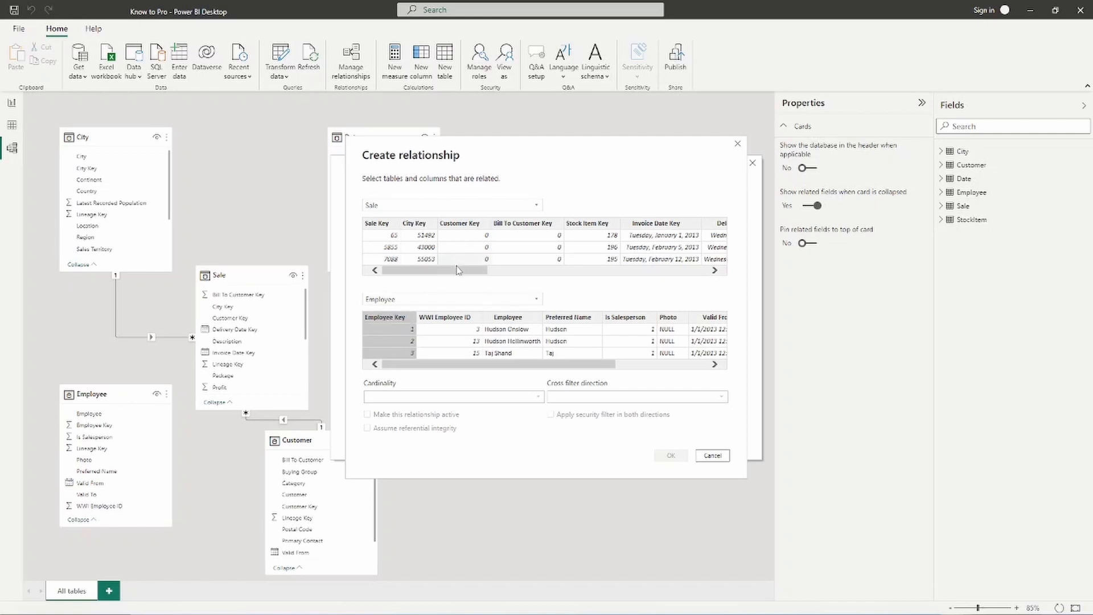
drag(458, 270, 546, 270)
click(519, 225)
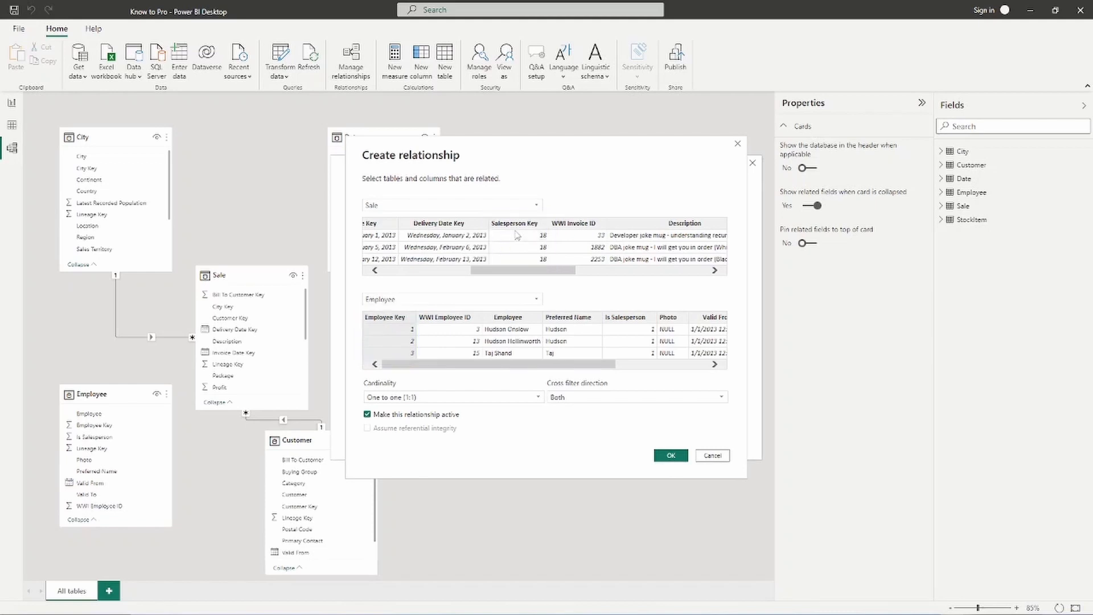
click(502, 252)
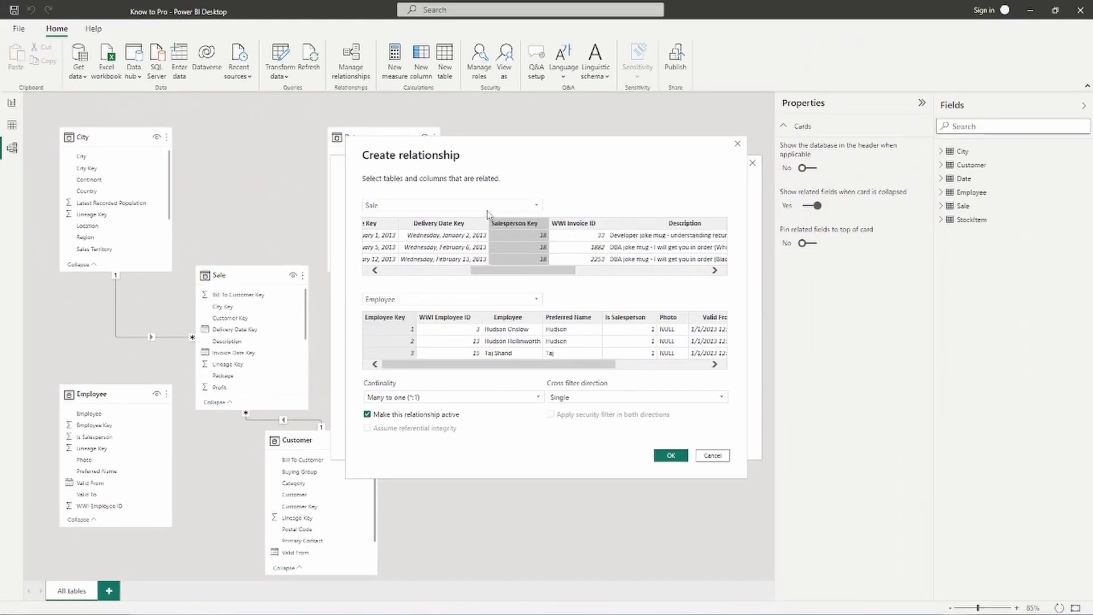
click(488, 206)
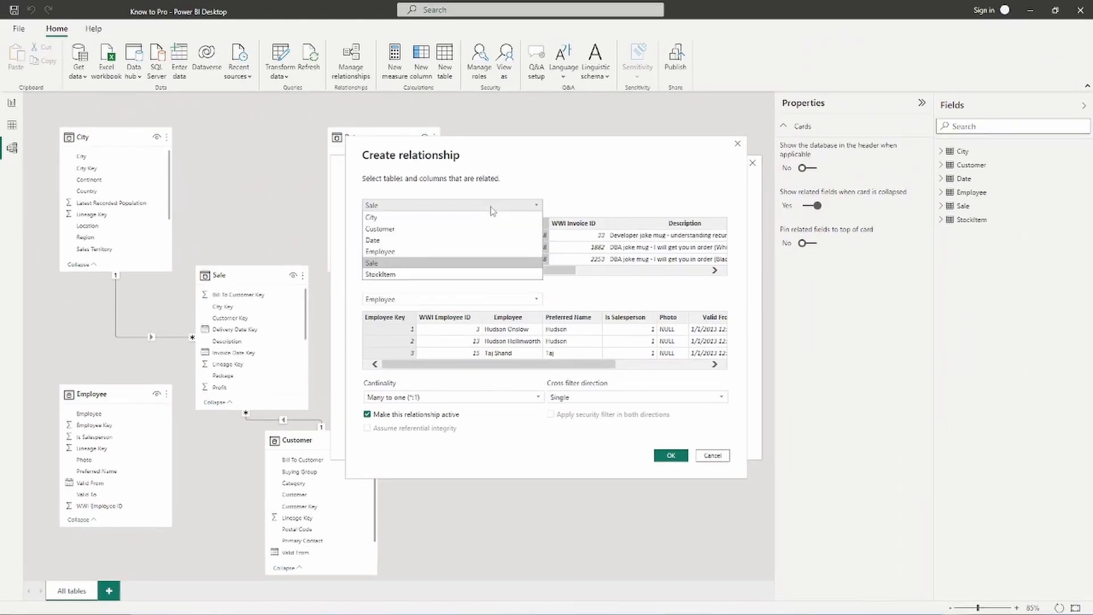
- In Create relationship, pair Employee's Employee Key with Sale's Salesperson Key
click(399, 251)
click(431, 299)
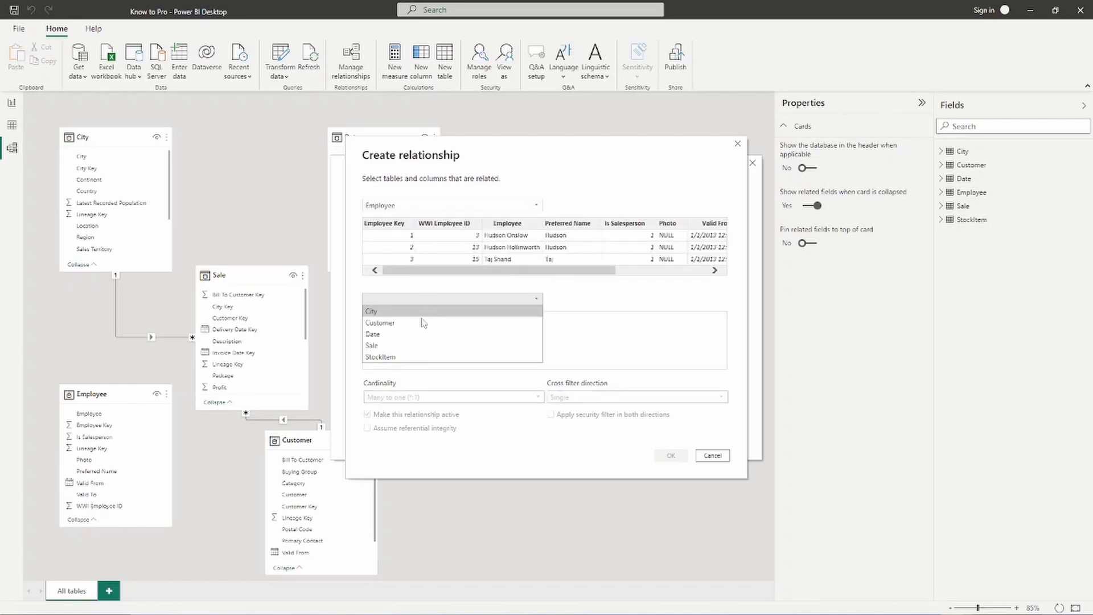
click(401, 345)
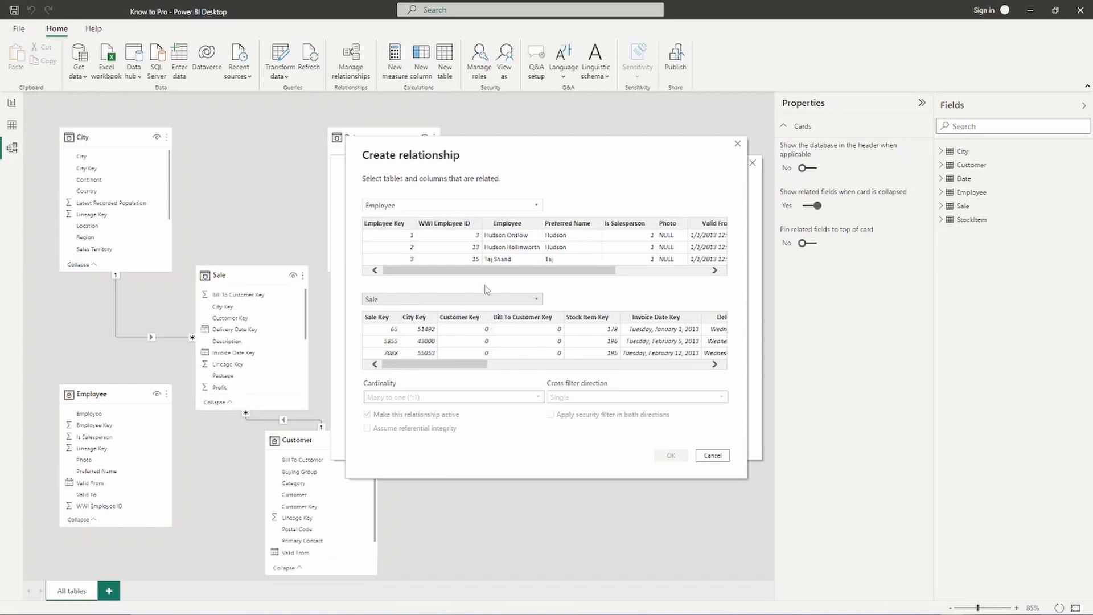
mouse_move(494, 273)
mouse_down()
mouse_move(587, 273)
mouse_move(494, 273)
mouse_up()
click(399, 248)
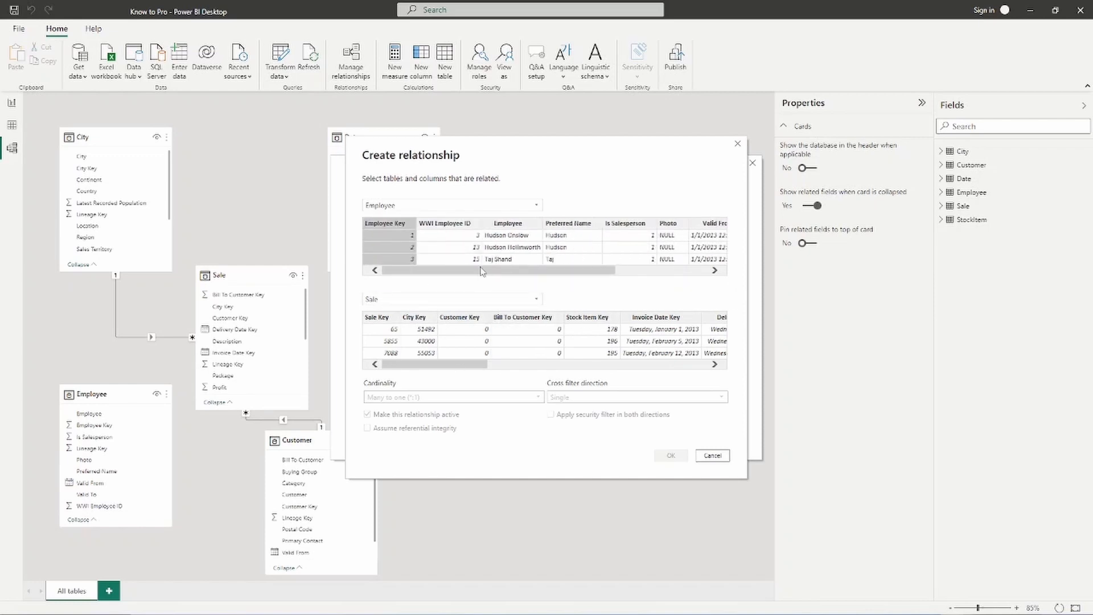
drag(459, 364, 529, 367)
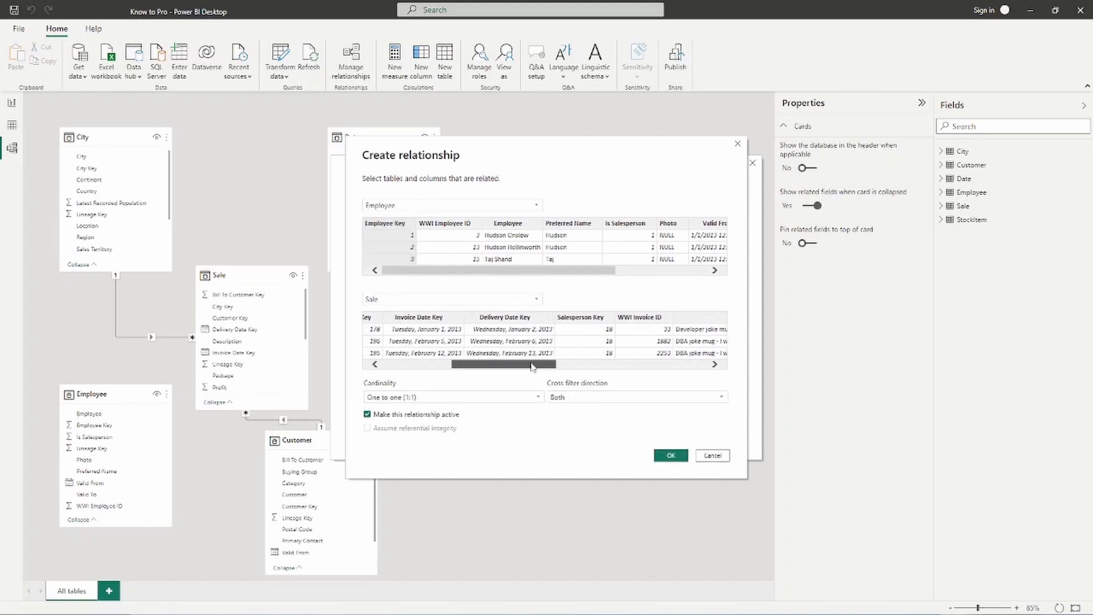
click(584, 322)
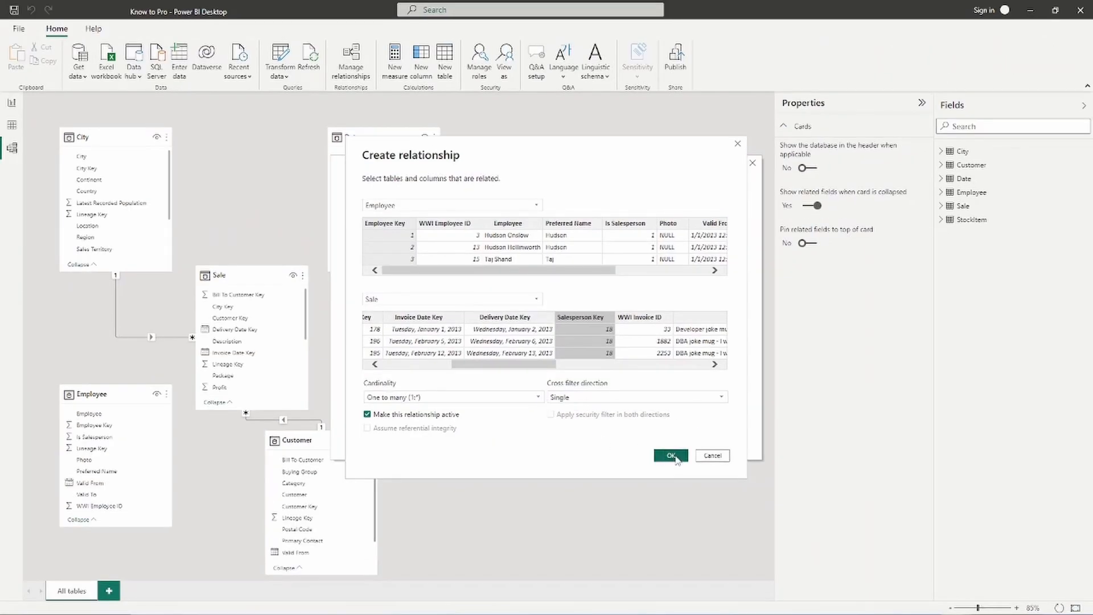
- Confirm the Employee-to-Sale relationship and close Manage relationships
click(675, 459)
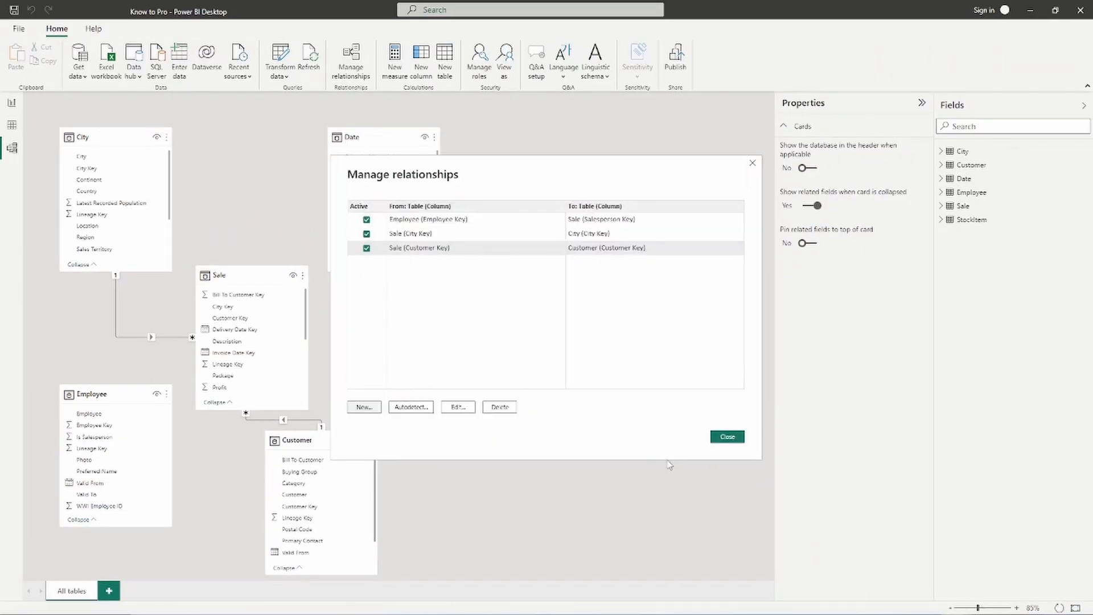
click(735, 439)
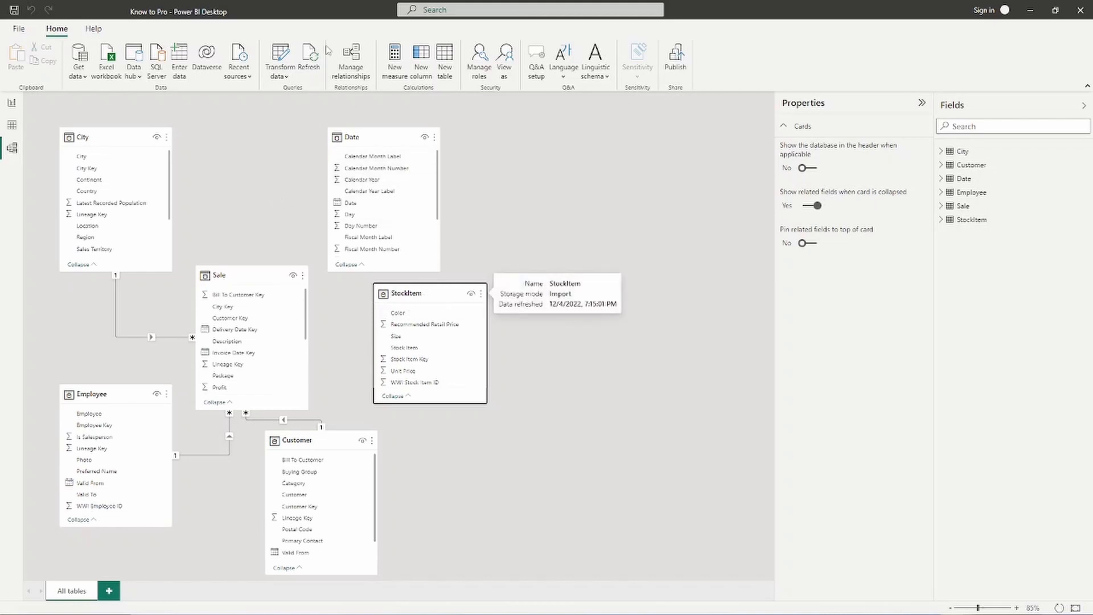
- Join StockItem's Stock Item Key to Sale's Stock Item Key in the model diagram
scroll(244, 344, down, 3)
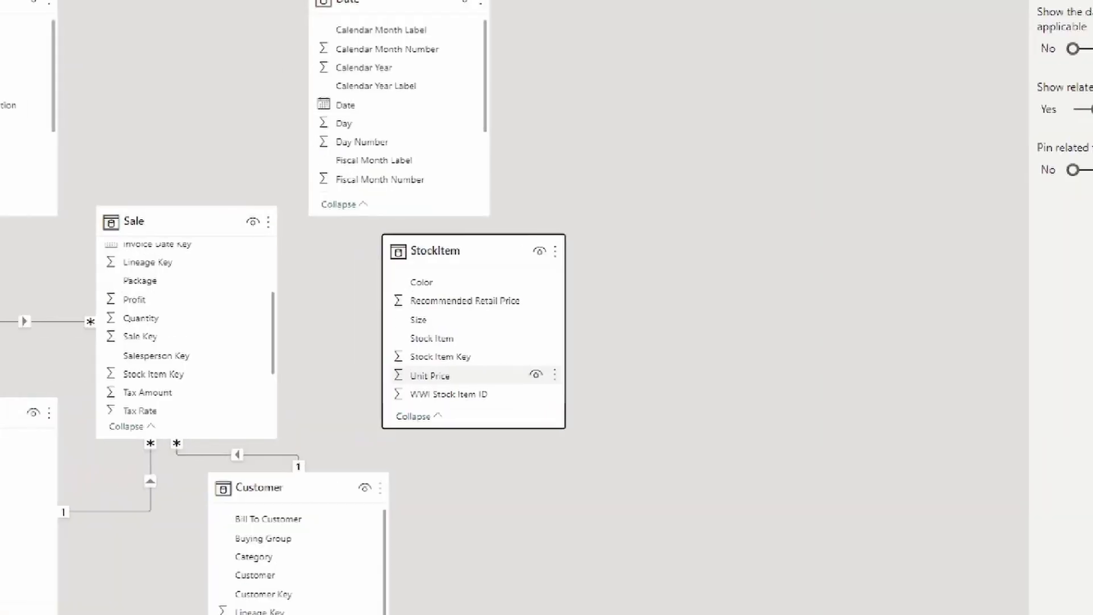
mouse_move(79, 363)
mouse_down()
mouse_move(294, 392)
mouse_move(253, 385)
mouse_up()
drag(437, 336, 599, 368)
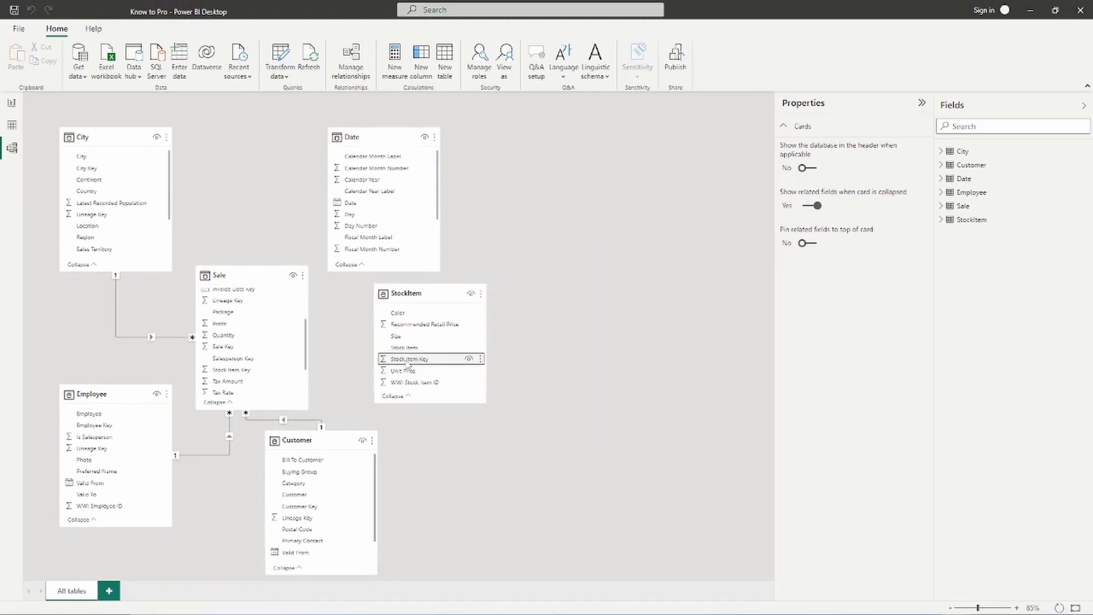
drag(495, 356, 485, 361)
drag(398, 362, 227, 372)
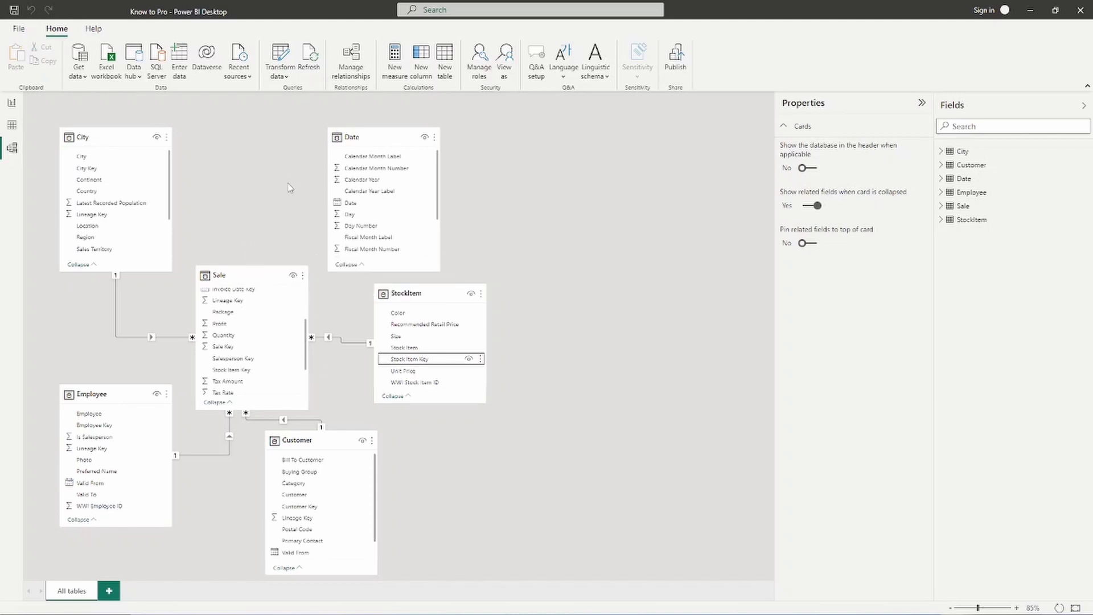
- Connect the Date table's Date field to Sale's Delivery Date Key in the model diagram
scroll(237, 326, up, 2)
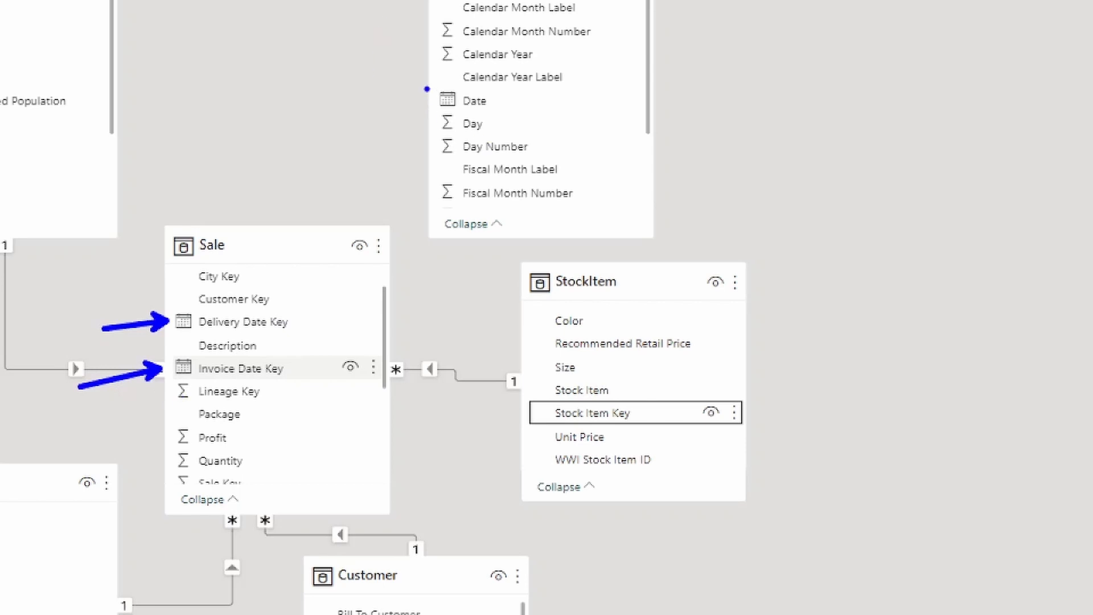
drag(419, 84, 507, 117)
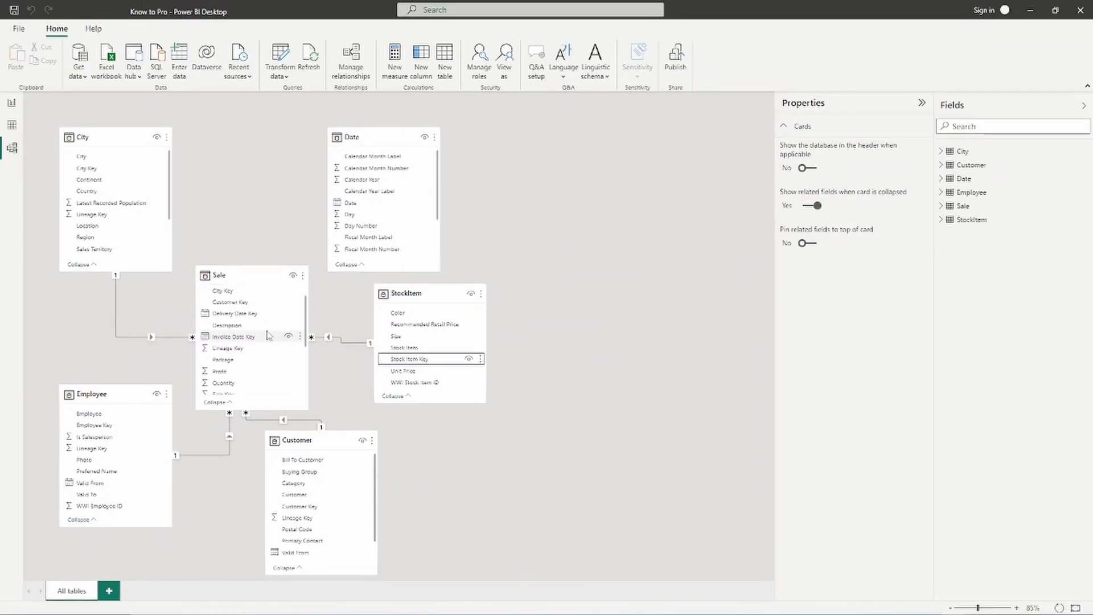
scroll(311, 365, down, 3)
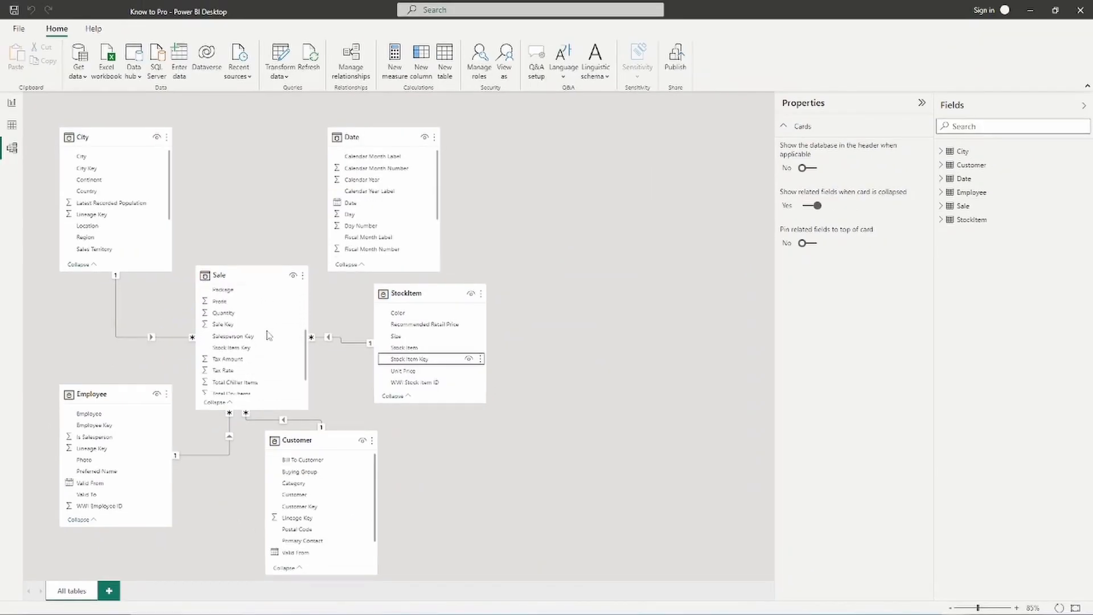
scroll(269, 335, up, 3)
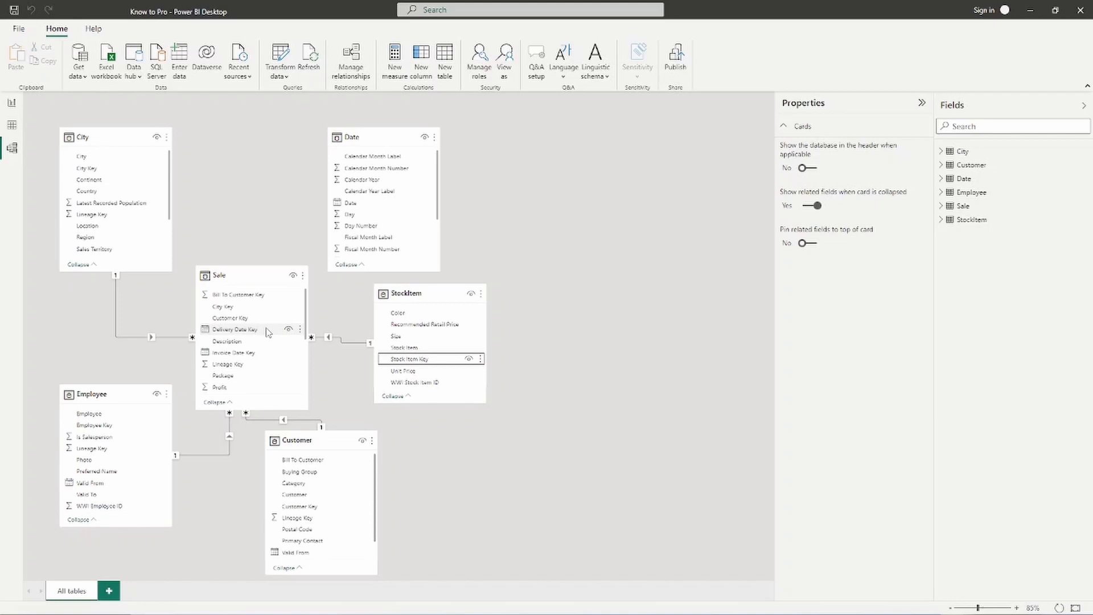
click(356, 205)
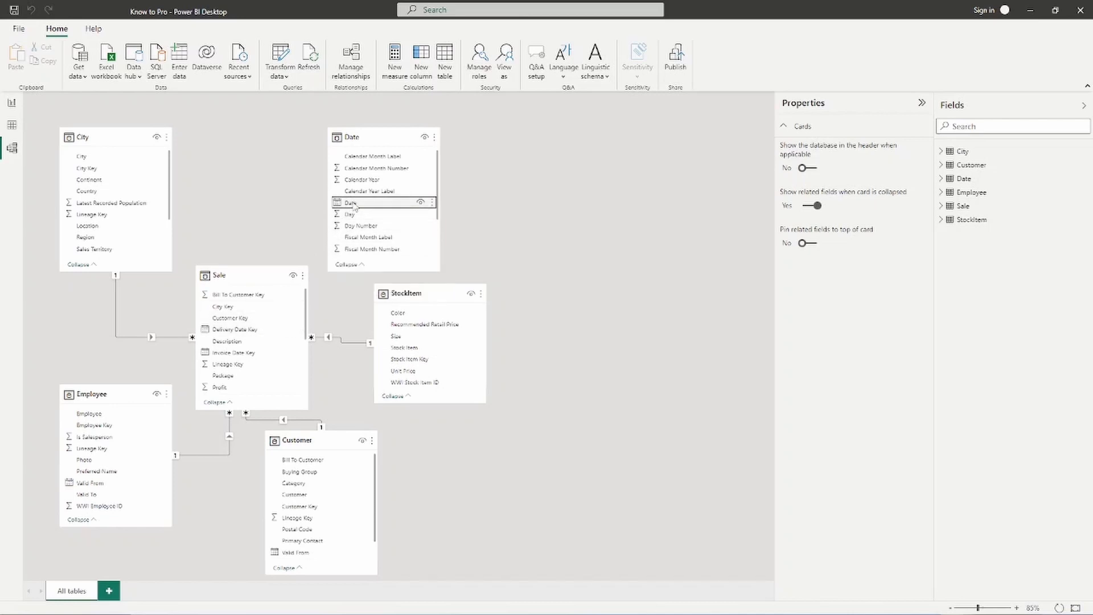
drag(353, 203, 231, 335)
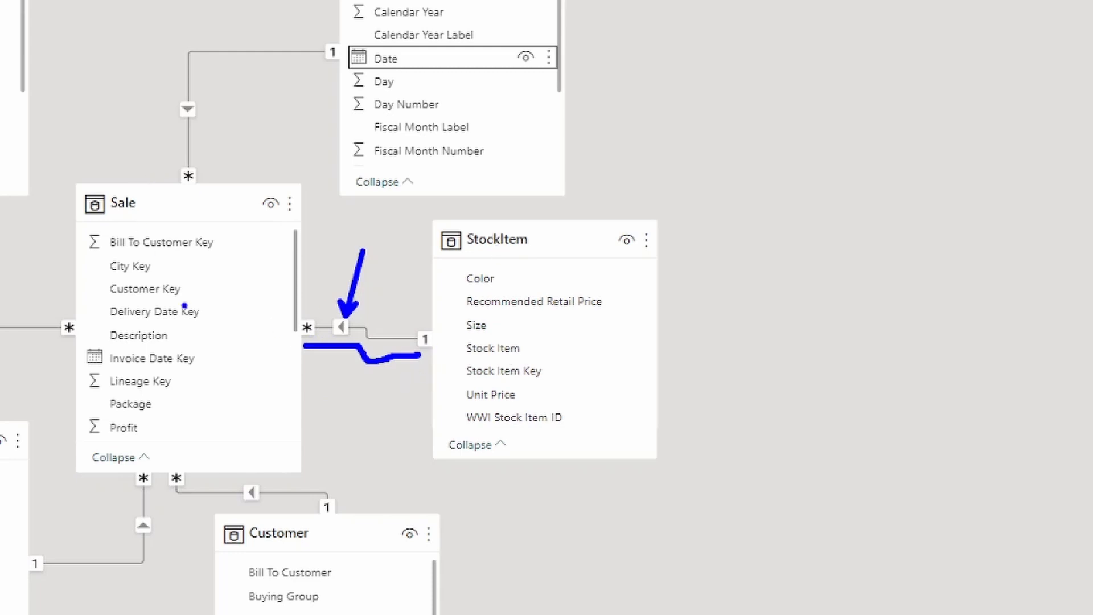
key(Escape)
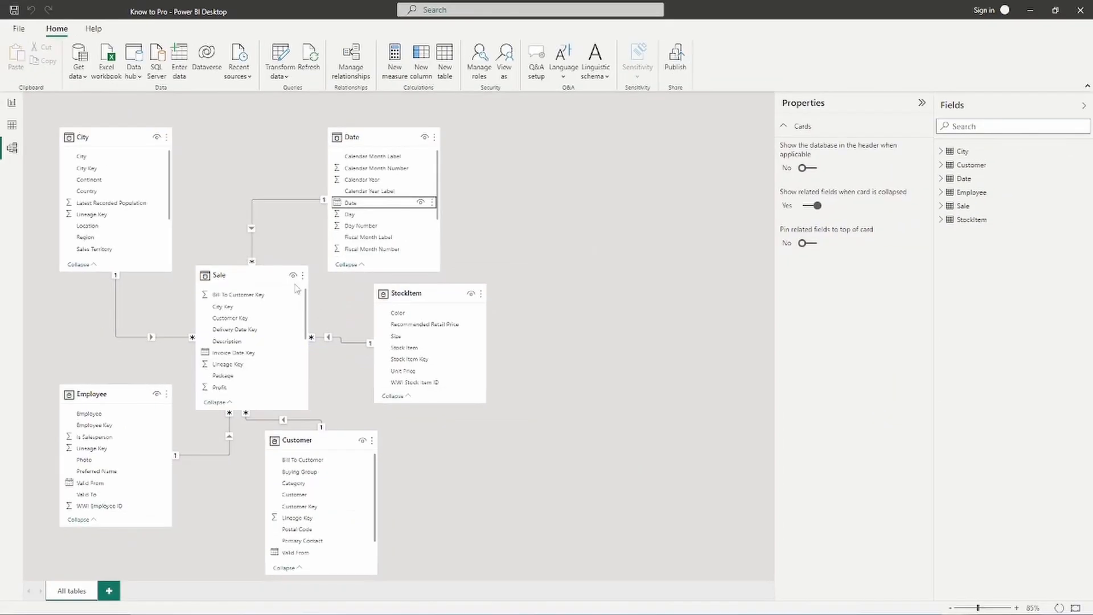
- In Data view, collapse Customer and Sale and display StockItem's 360 rows
click(16, 127)
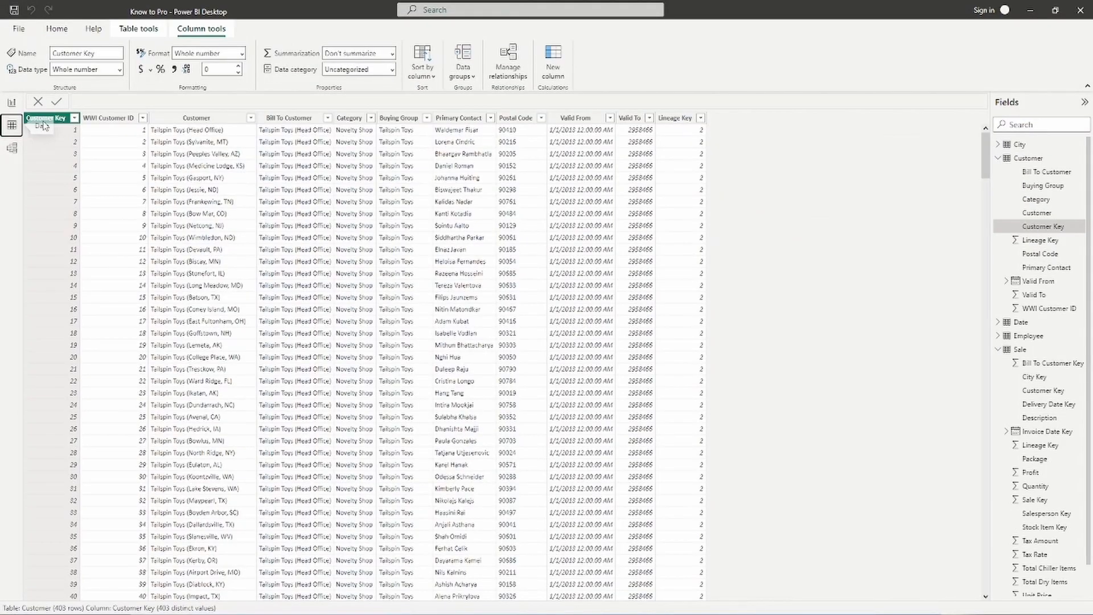
click(998, 157)
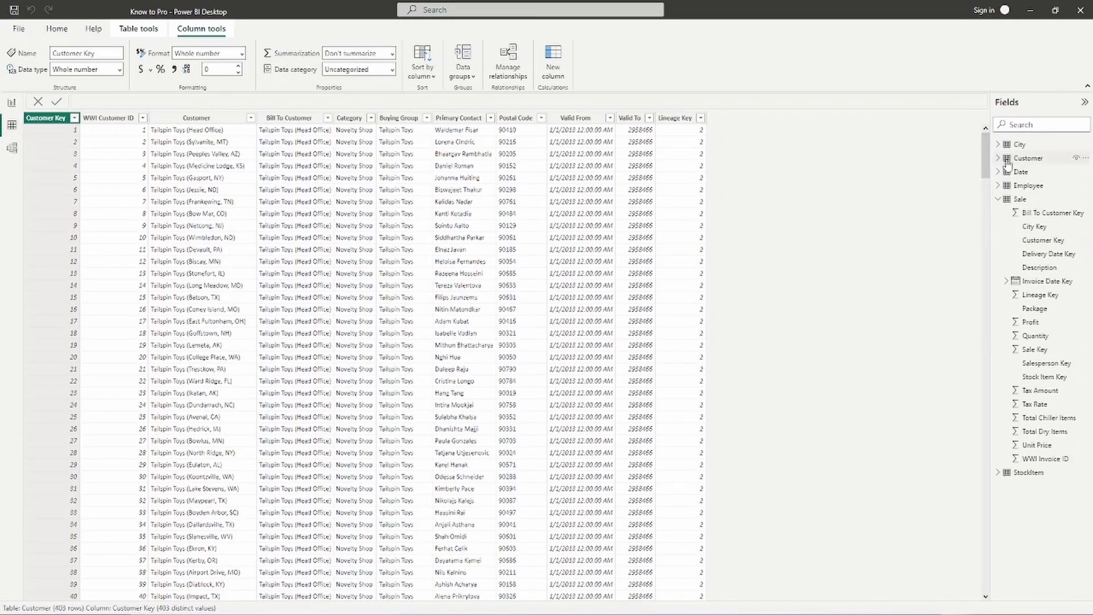
click(998, 198)
click(1028, 212)
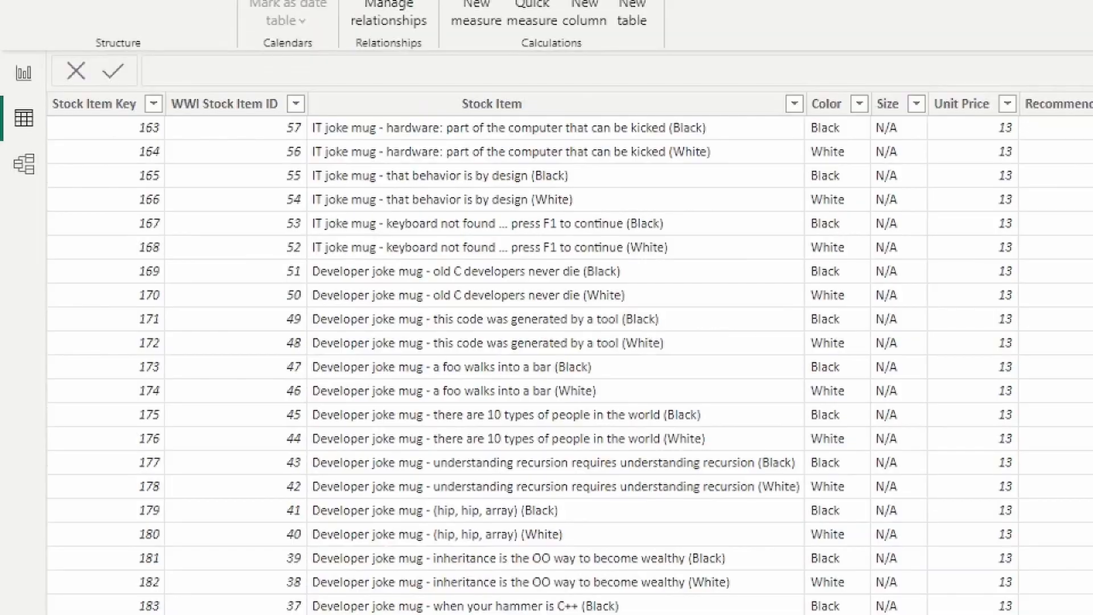
mouse_move(116, 117)
mouse_down()
mouse_move(204, 137)
mouse_move(400, 141)
mouse_move(382, 142)
mouse_up()
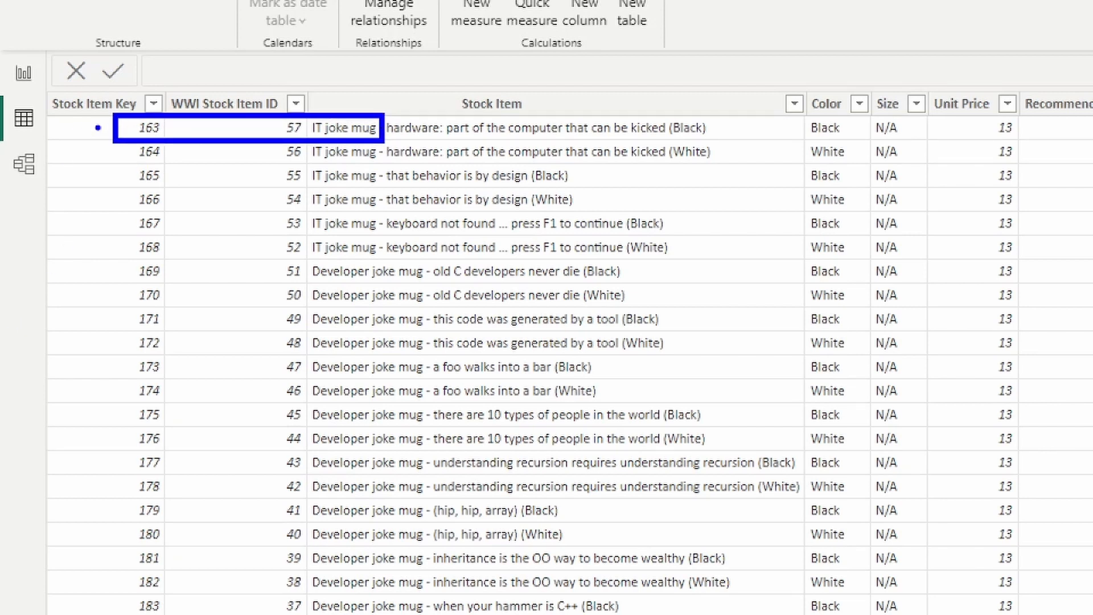
drag(102, 131, 63, 139)
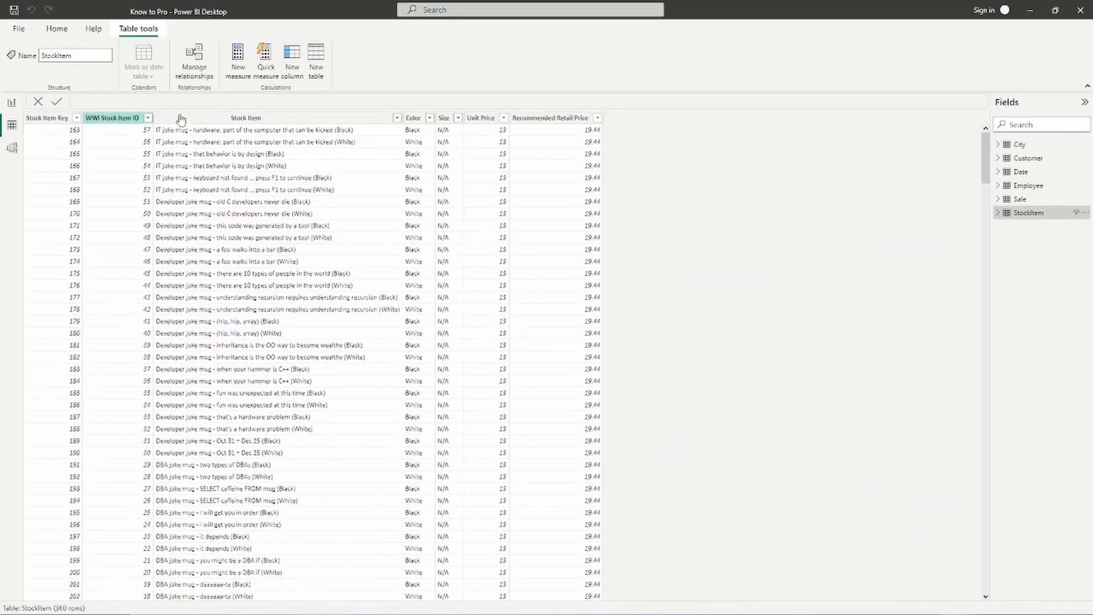
- Filter Sale's Stock Item Key column to 163, showing 1,014 of 222,091 rows
click(1034, 200)
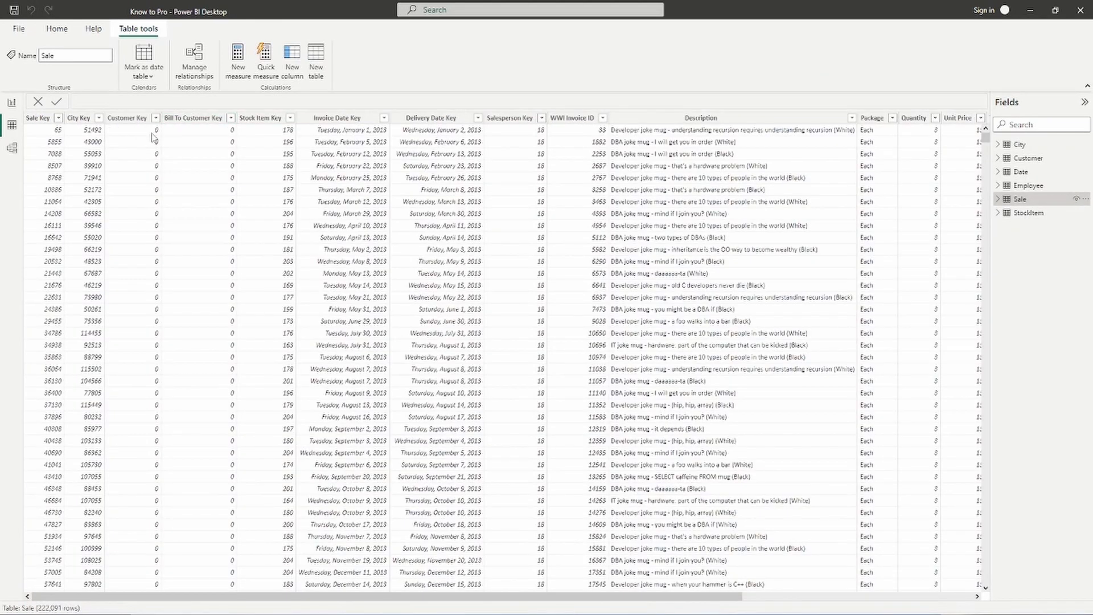
click(290, 118)
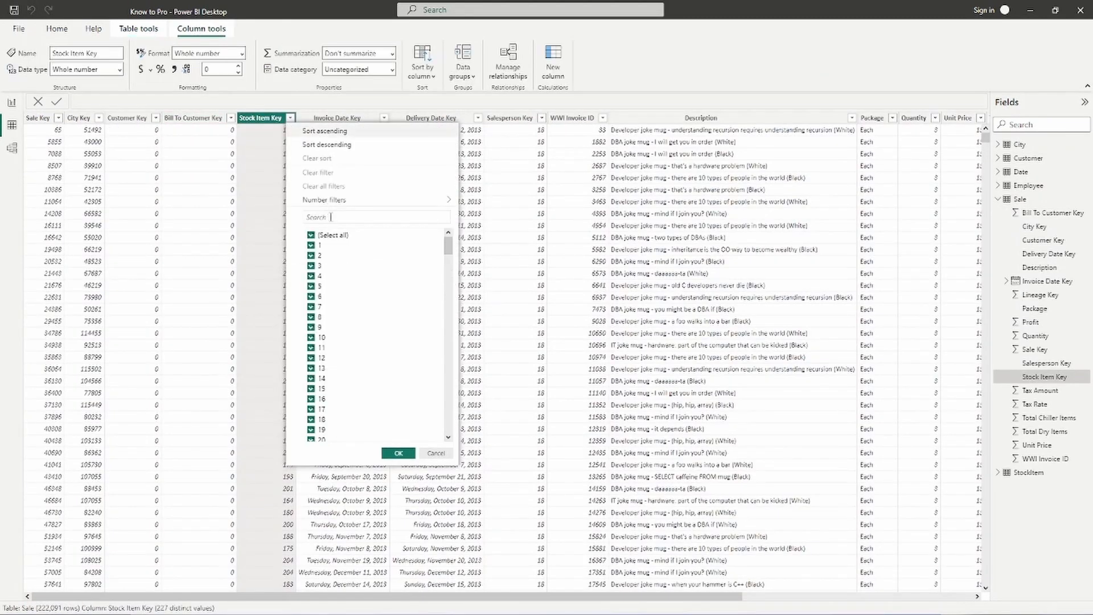
click(331, 217)
text(163)
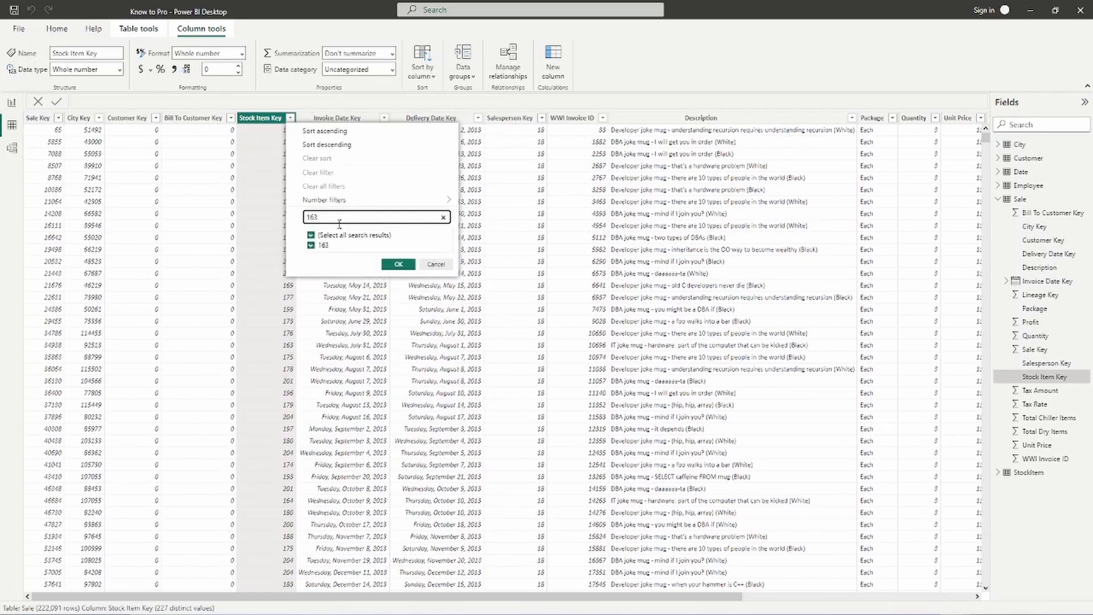
click(400, 265)
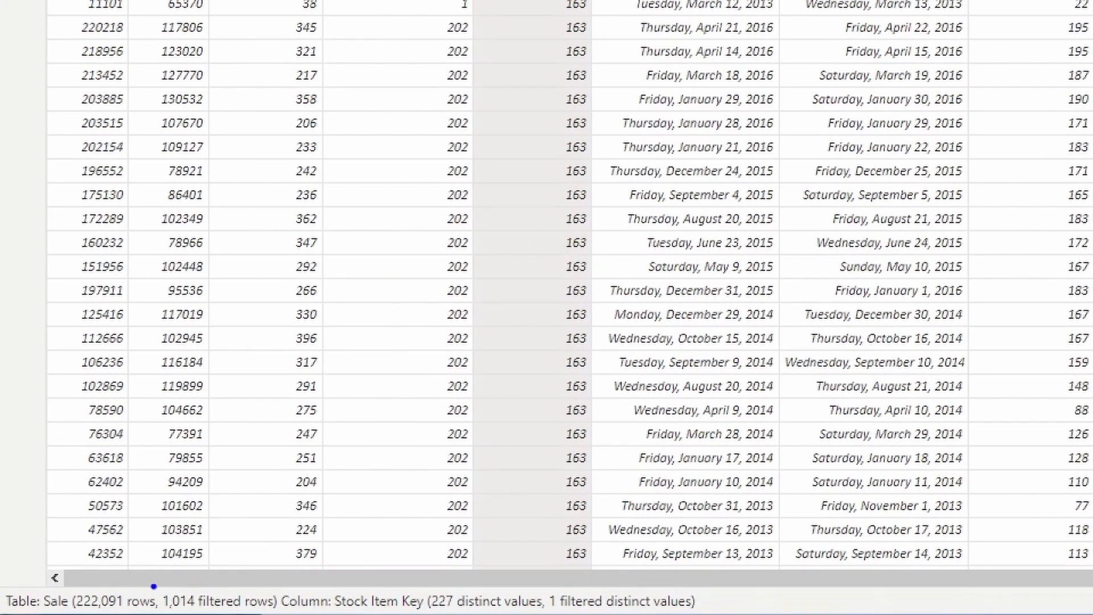
mouse_move(152, 586)
mouse_down()
mouse_move(235, 612)
mouse_move(287, 612)
mouse_up()
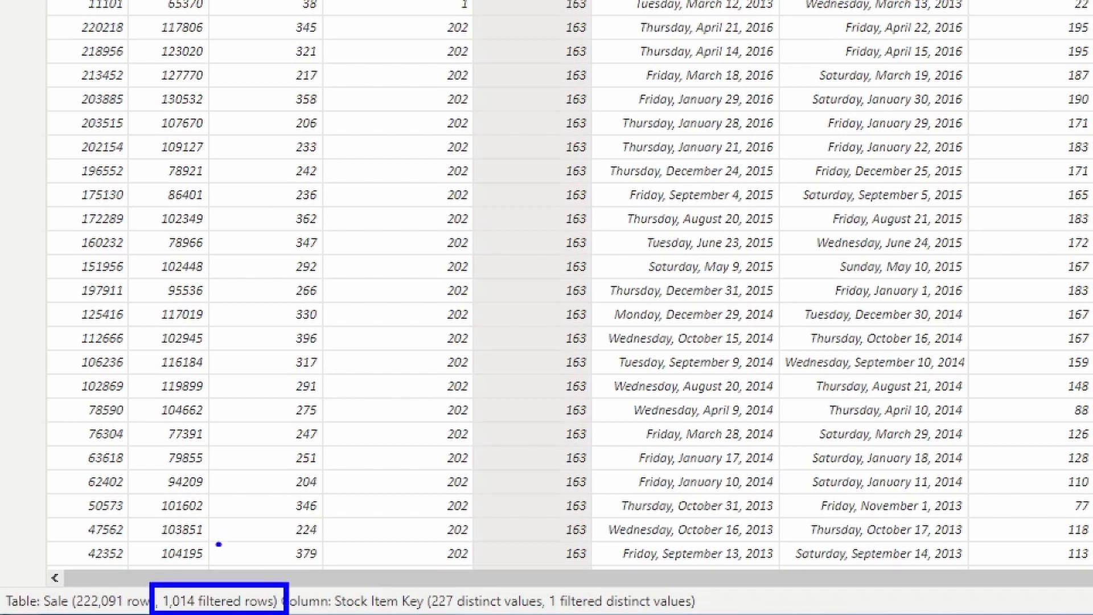